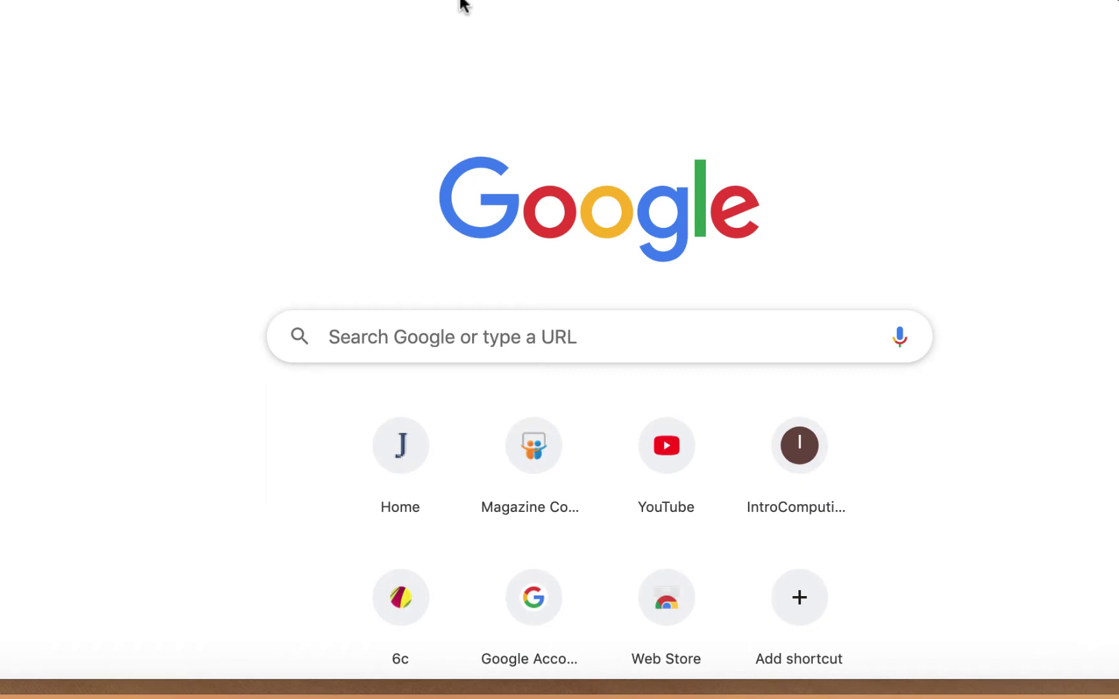
Step: Search Google for "witch silhouette" and show the image results
text(witch)
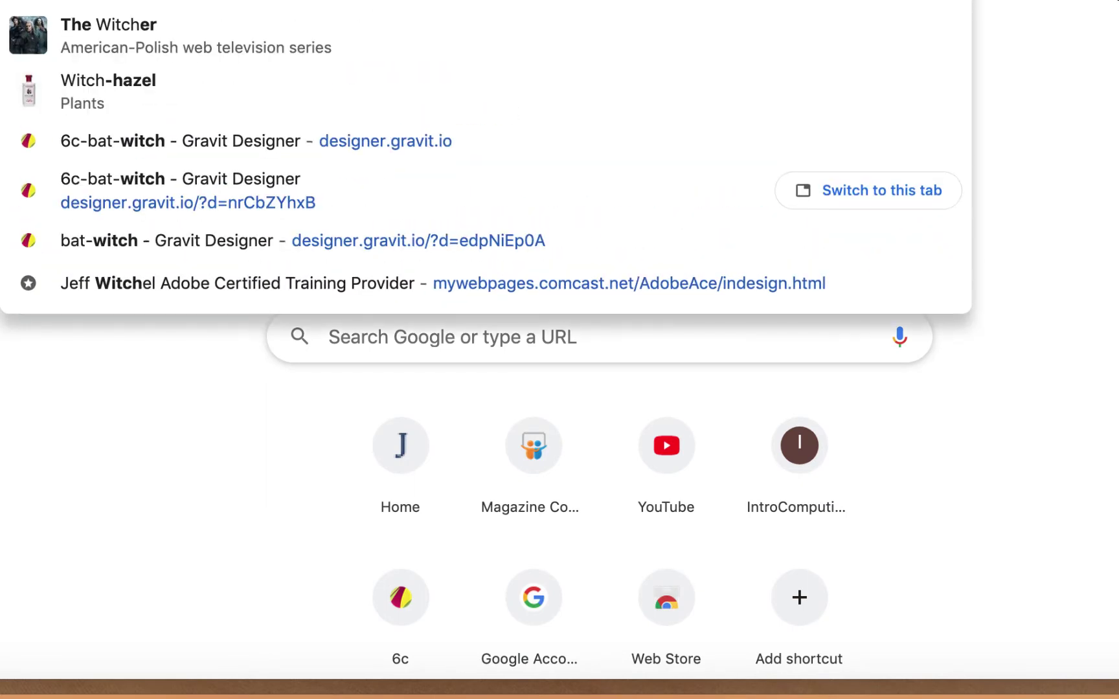
text( silhou)
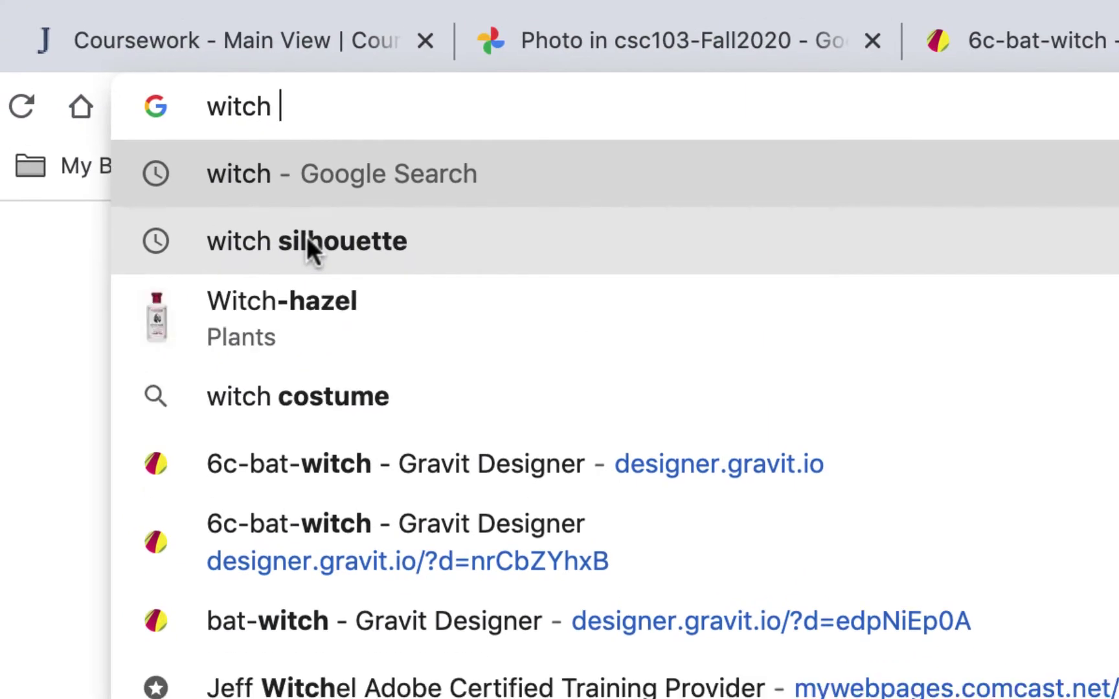
text(te)
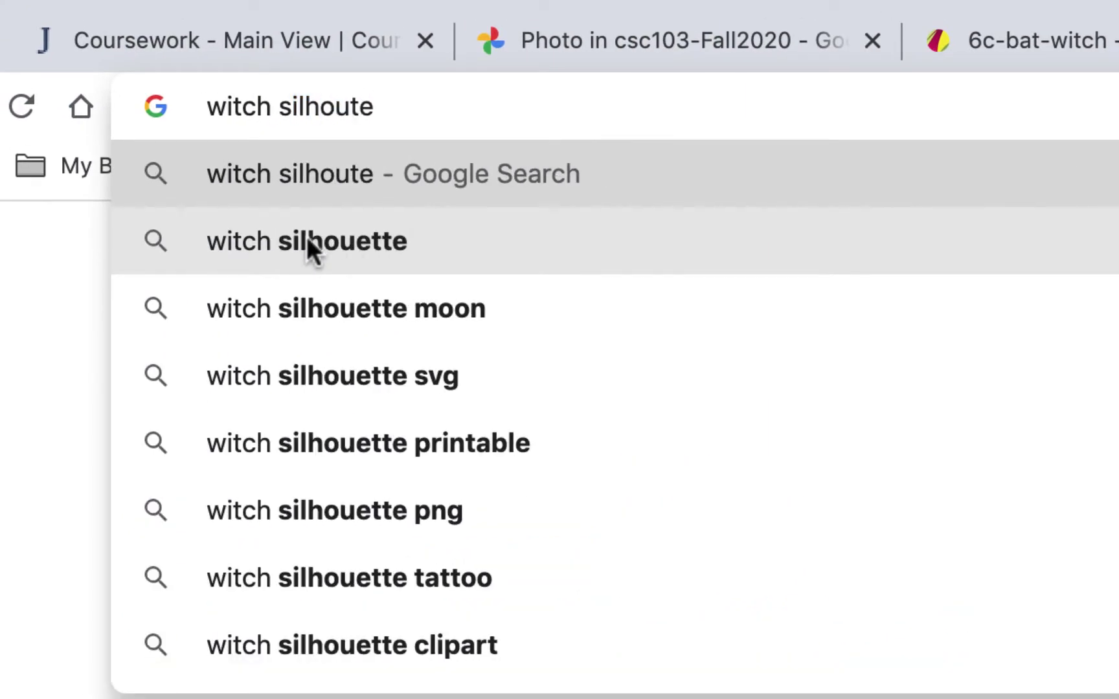
key(BackSpace)
key(BackSpace)
text(ette)
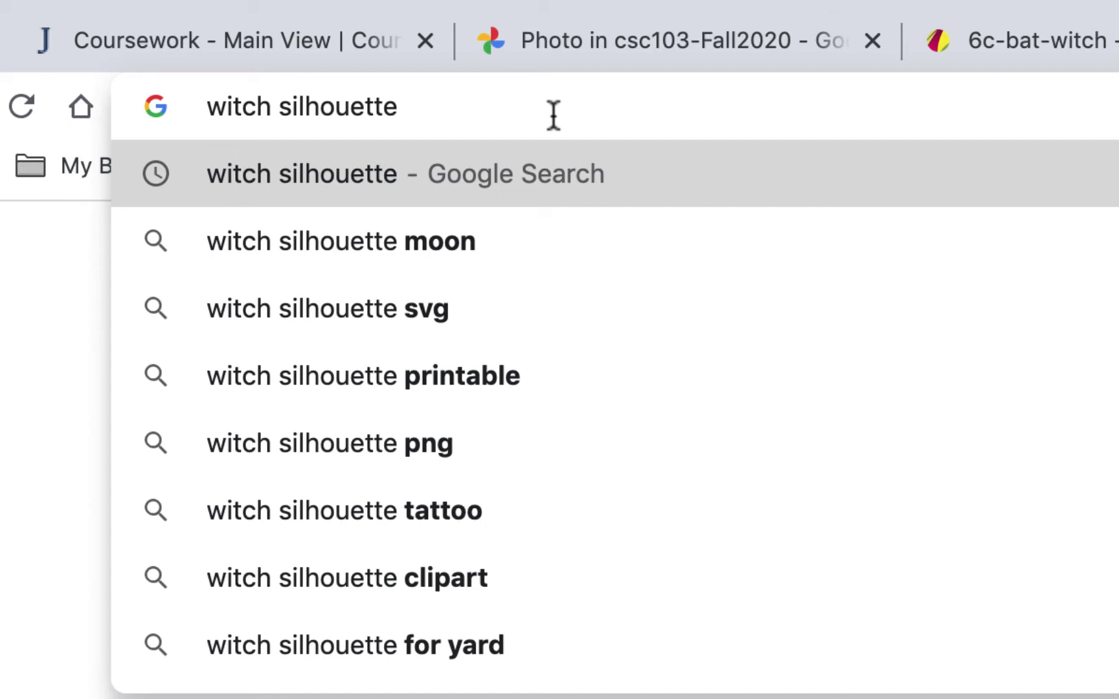
key(Return)
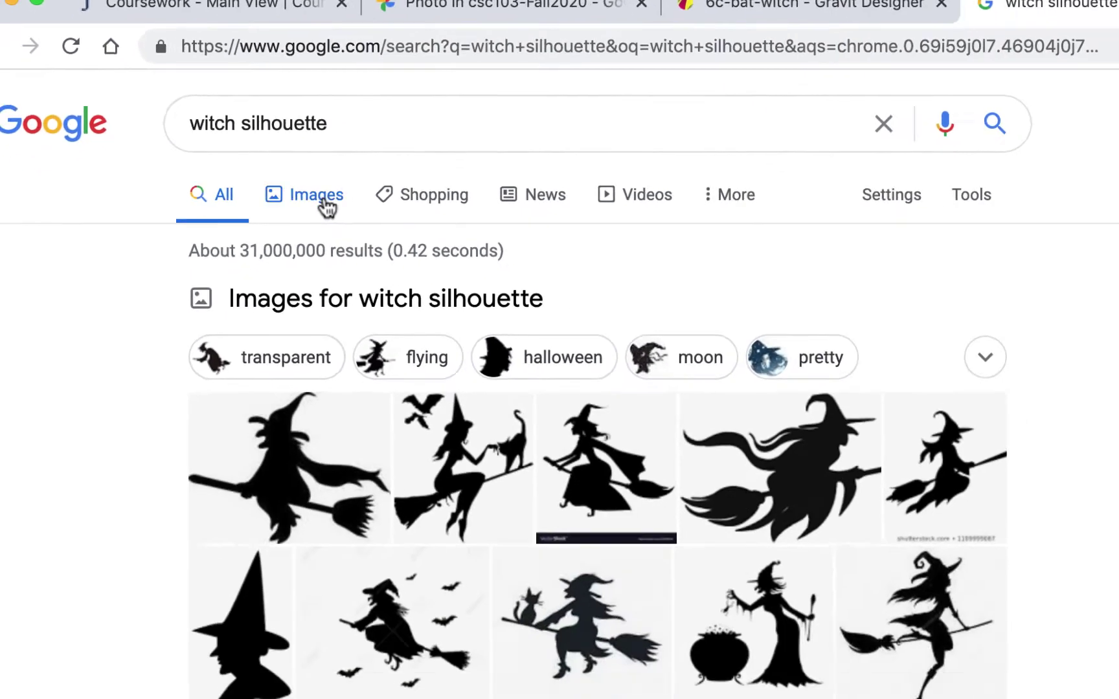
click(376, 328)
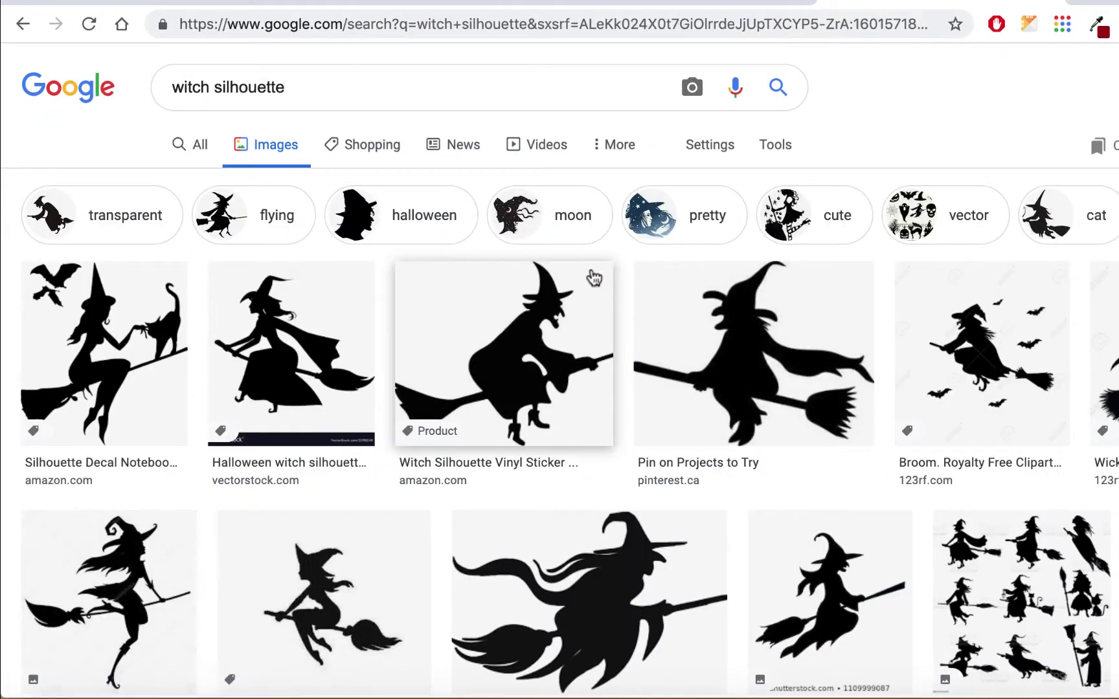
Step: Copy the 600 × 391 flying witch silhouette from Pinterest and paste it into the 6c-bat-witch drawing in Gravit Designer
scroll(625, 476, down, 3)
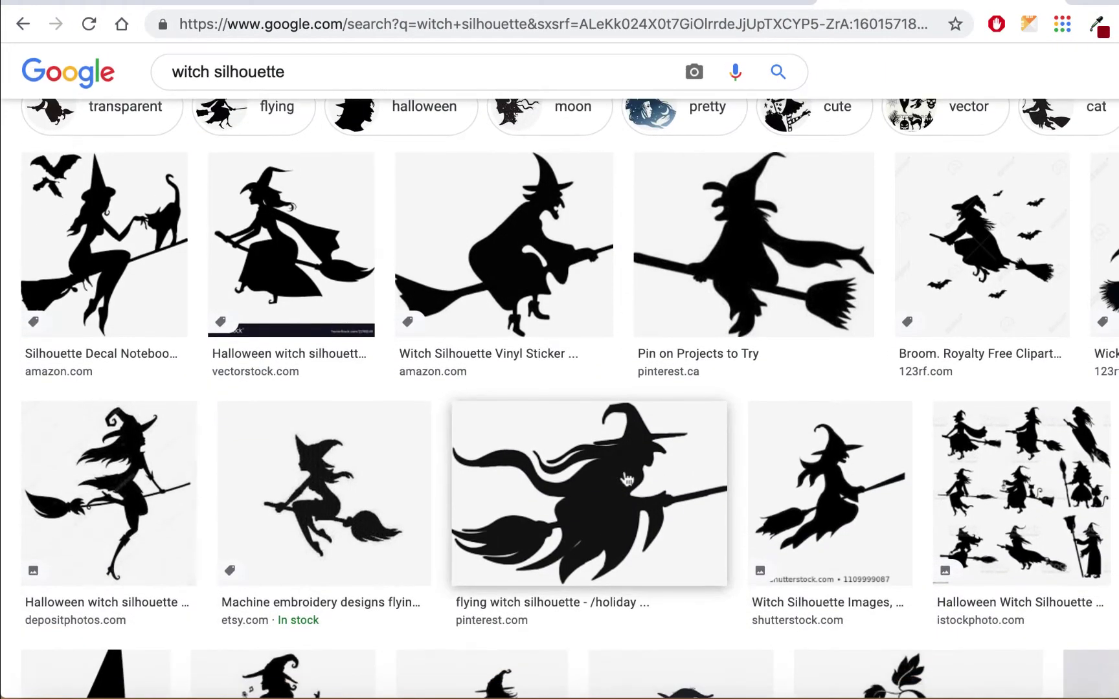
scroll(627, 479, down, 1)
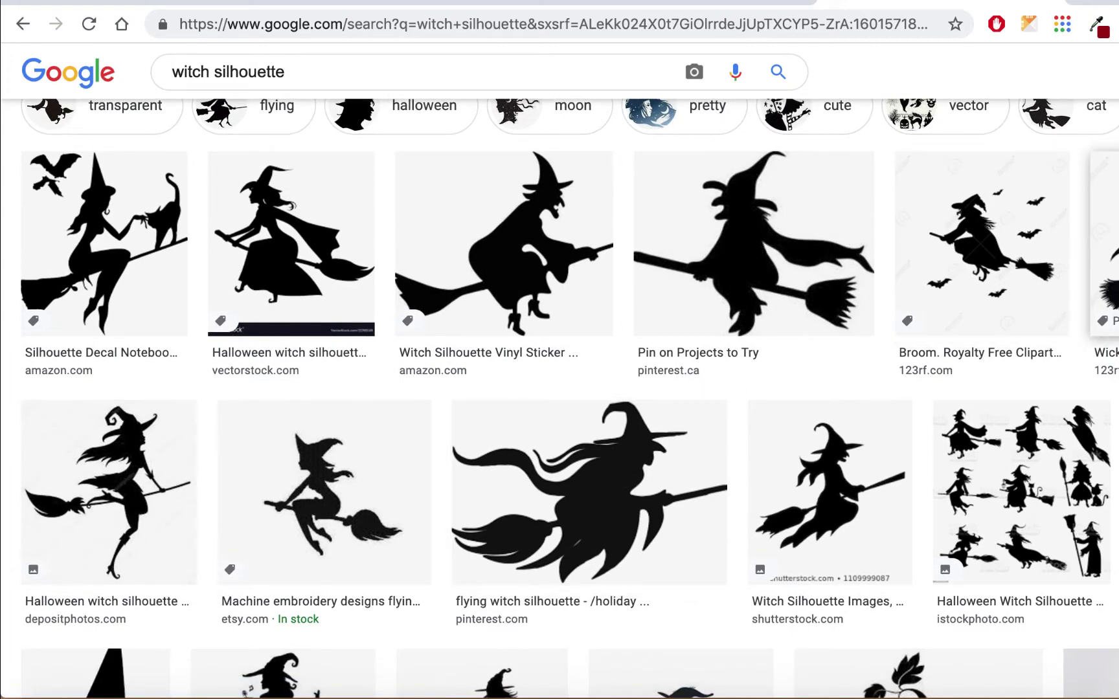
scroll(933, 320, down, 2)
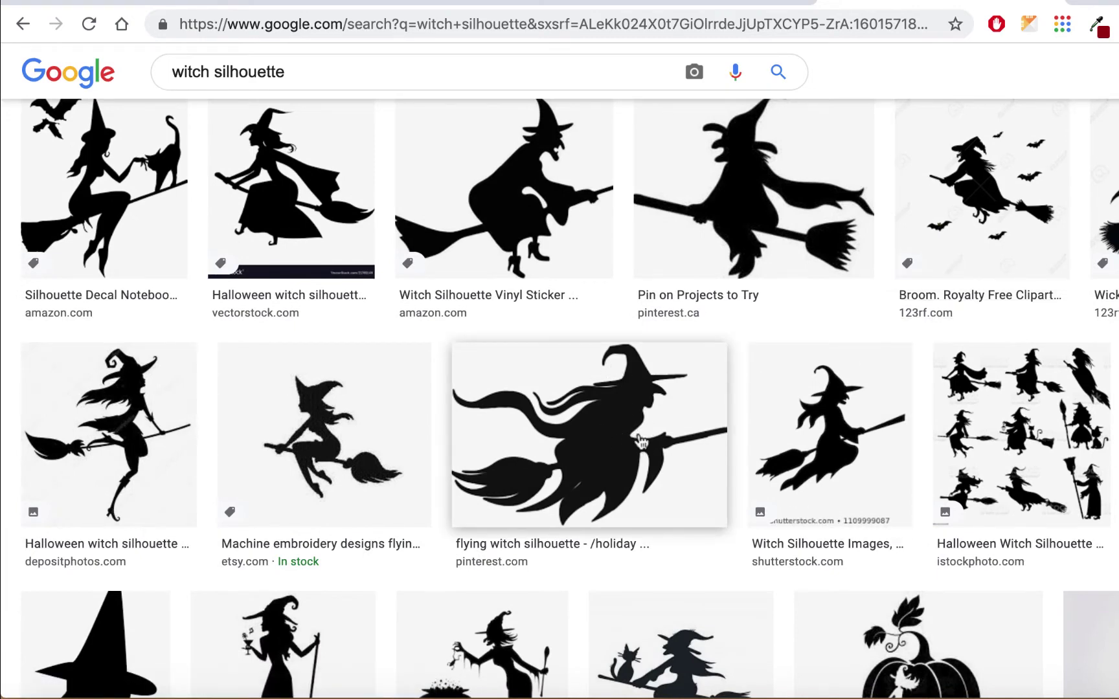
scroll(615, 400, down, 2)
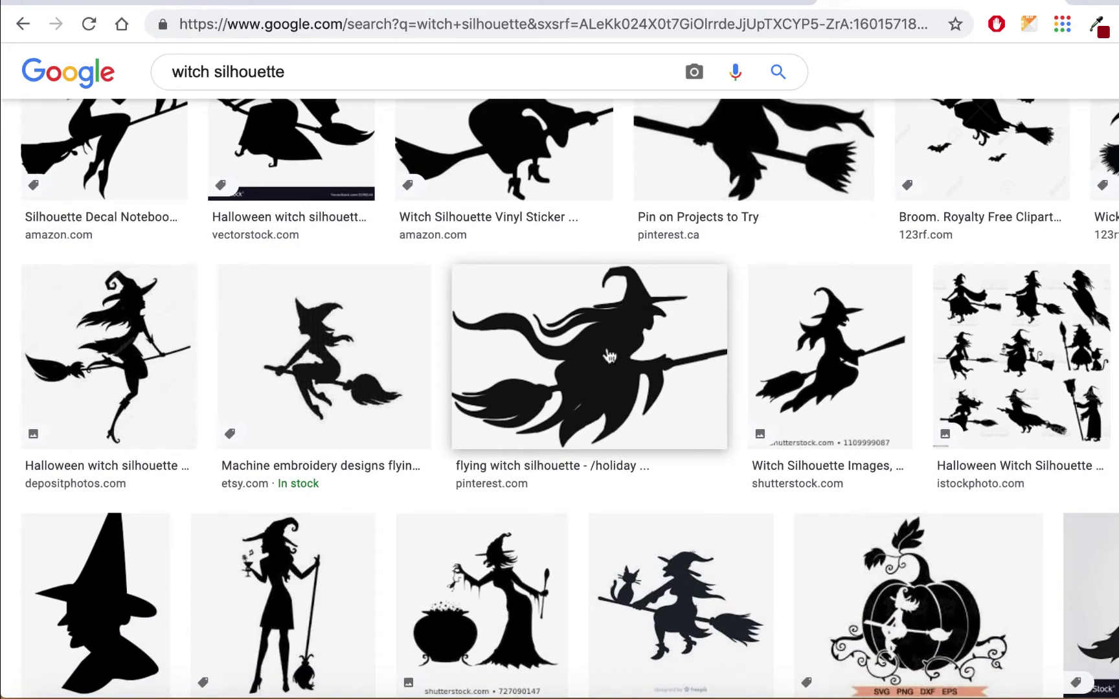
click(608, 355)
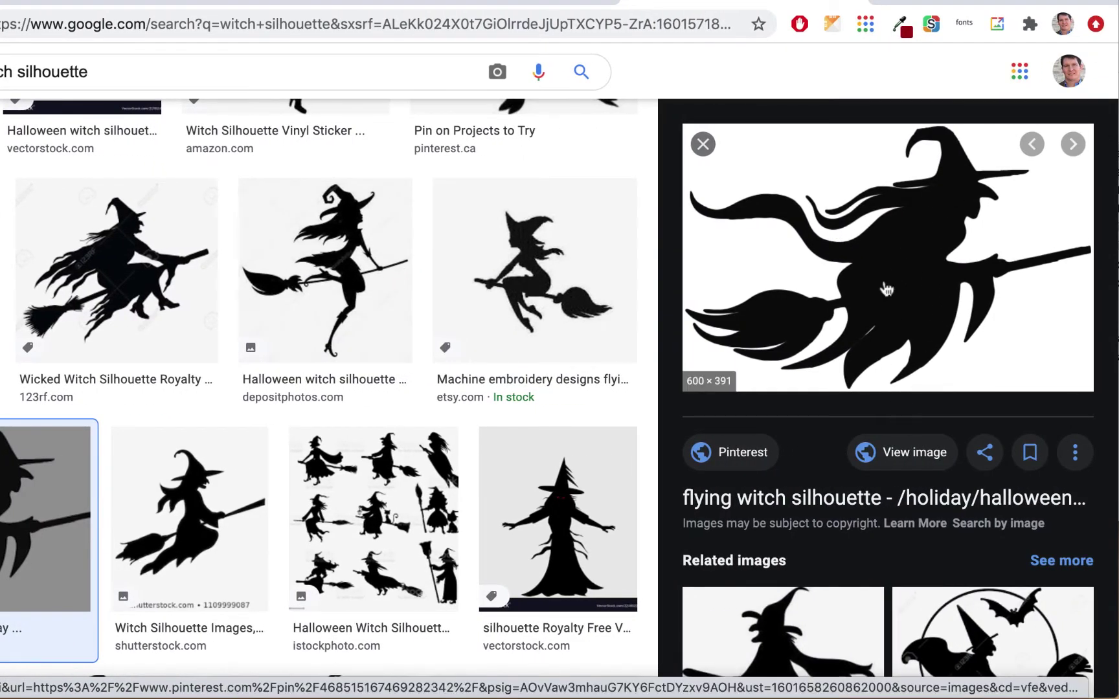
right_click(907, 256)
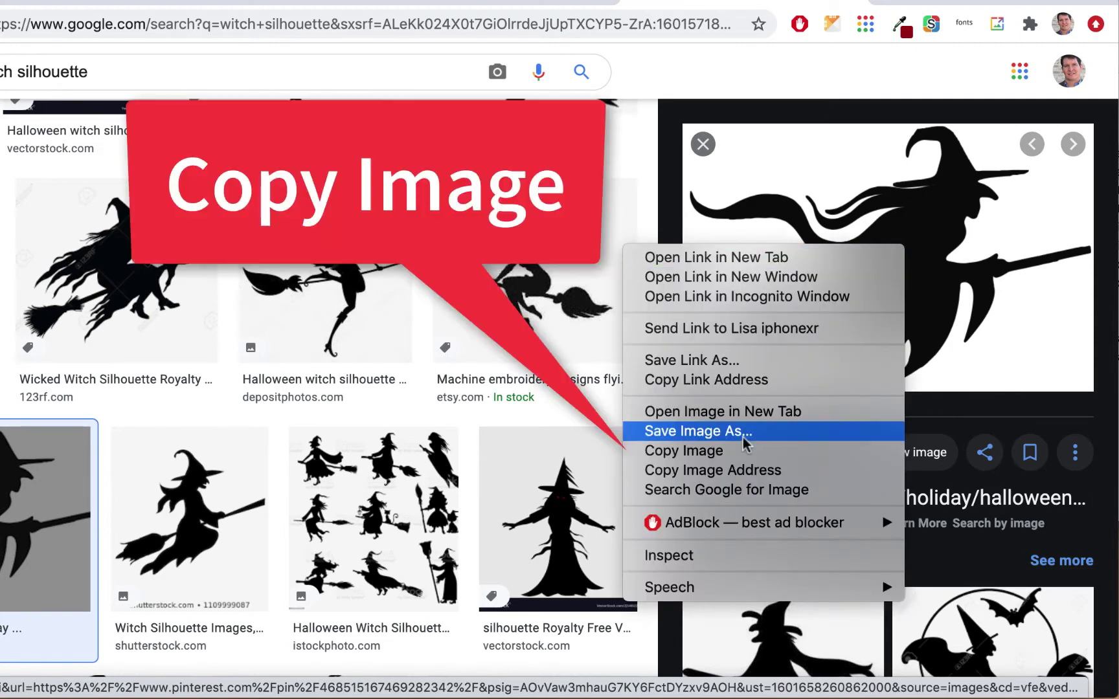
click(737, 450)
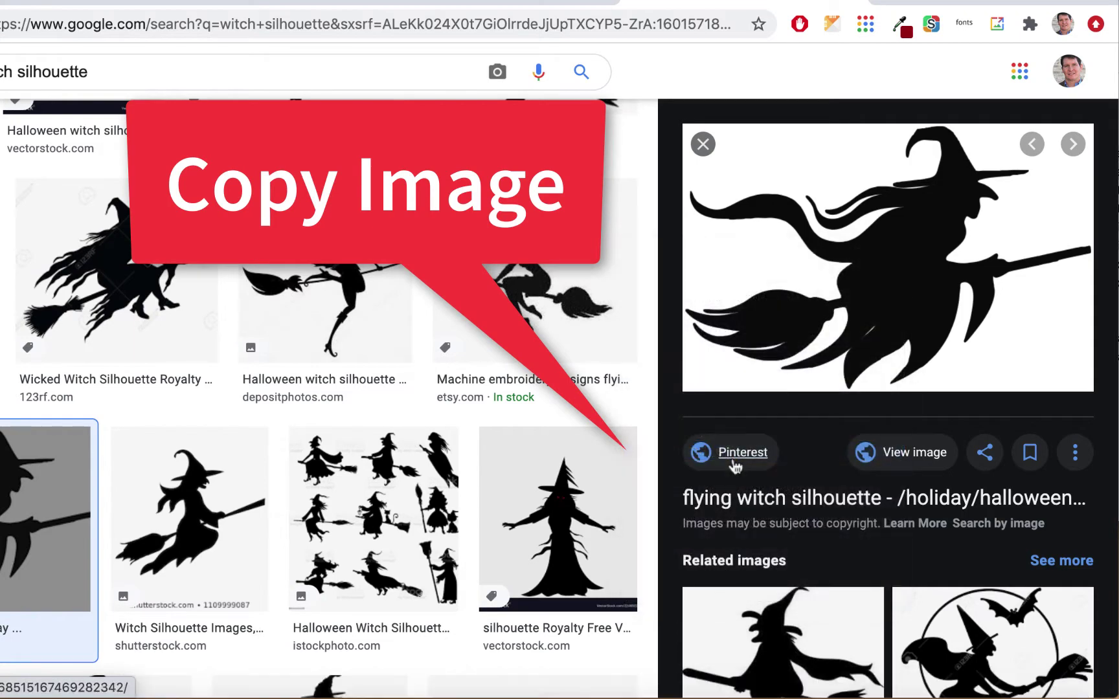
click(538, 2)
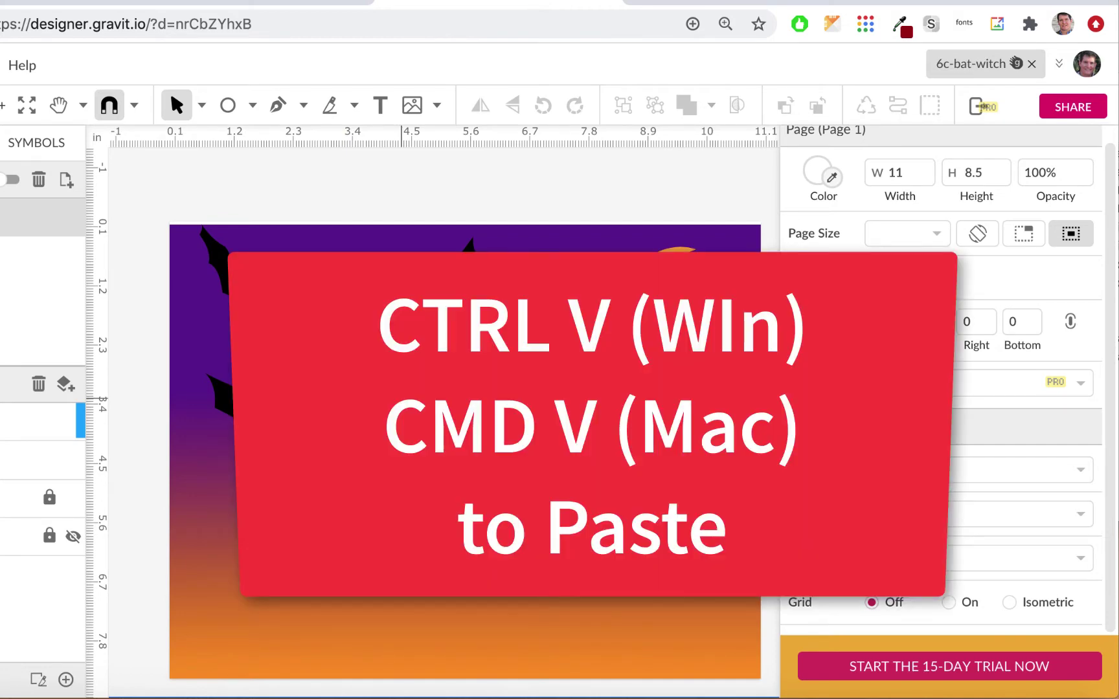
key(super+v)
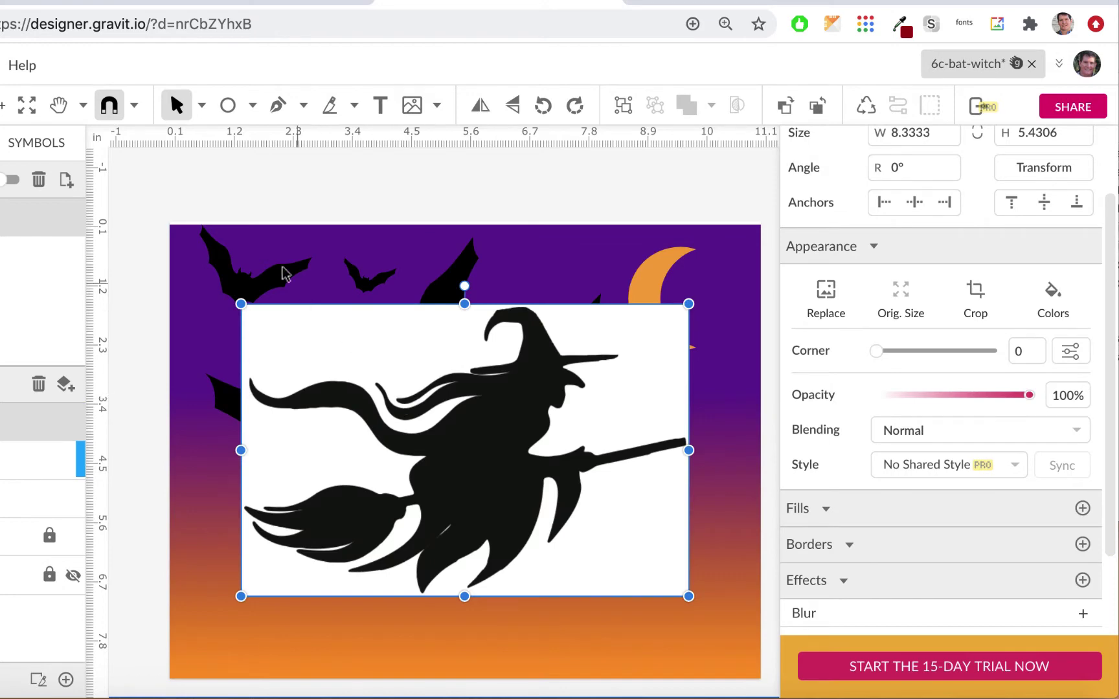
Step: Inspect the pasted witch image in outline view, and examine its hair edges at high magnification in normal view
click(1, 65)
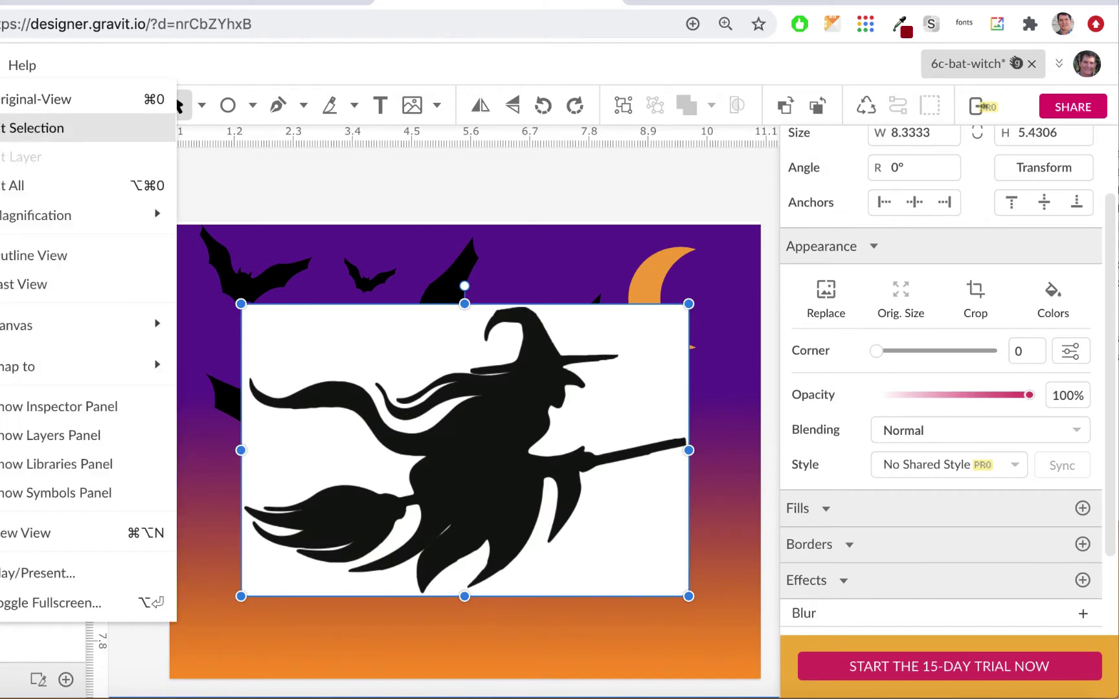
click(15, 254)
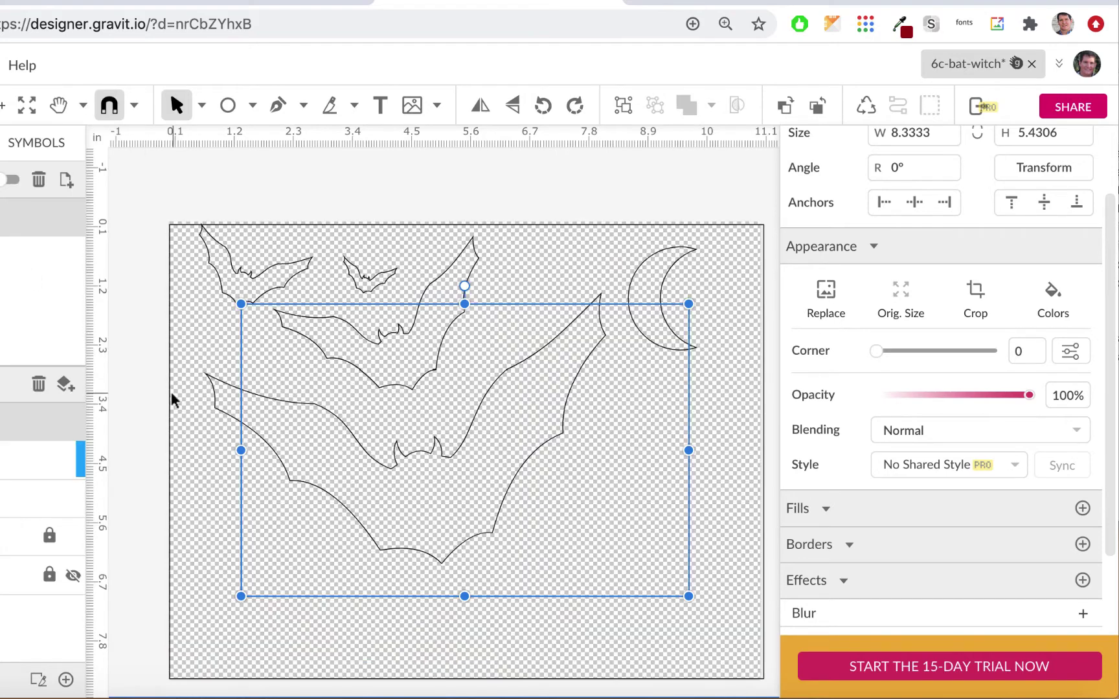
click(508, 172)
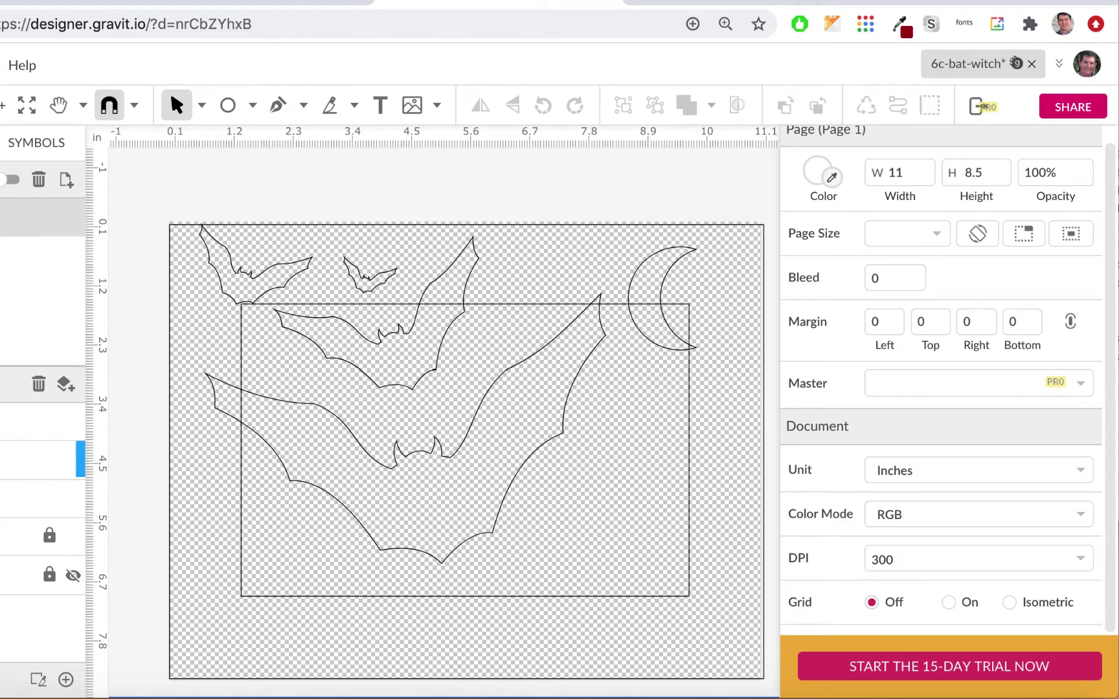
click(0, 65)
click(15, 259)
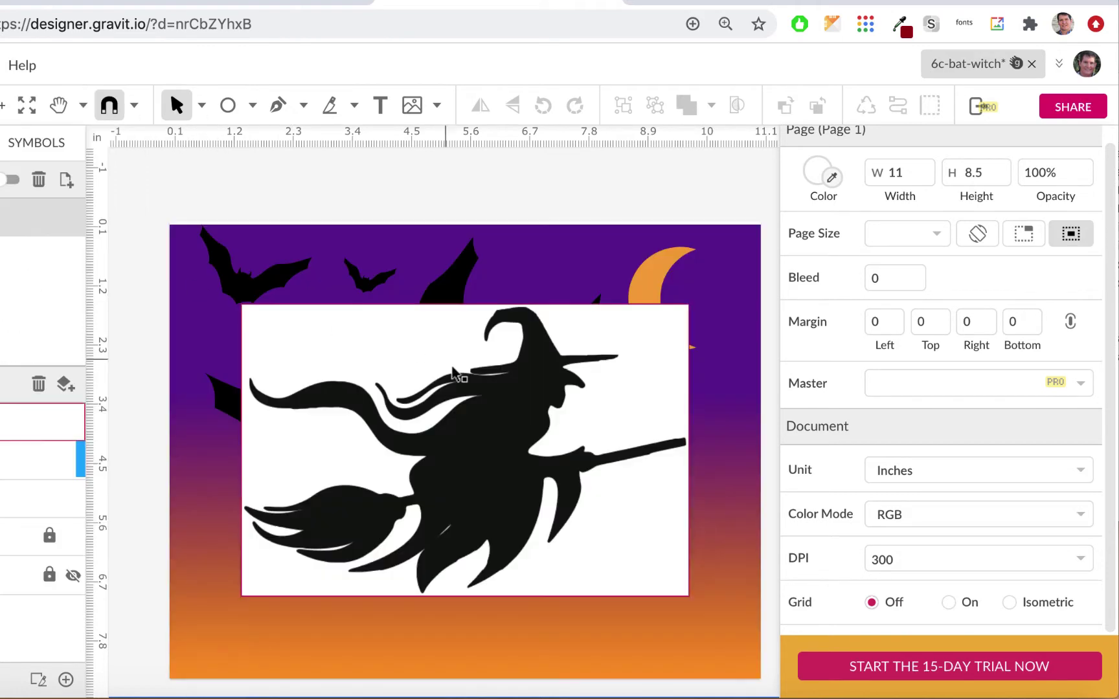
scroll(570, 381, up, 3)
scroll(570, 381, up, 10)
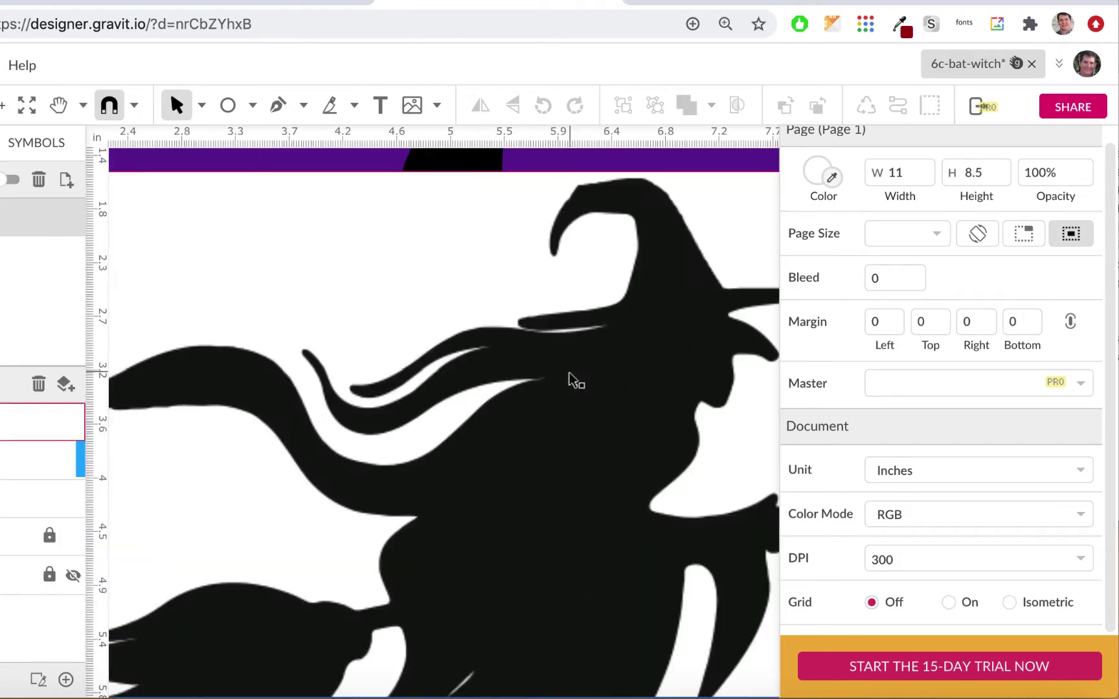
scroll(569, 381, up, 3)
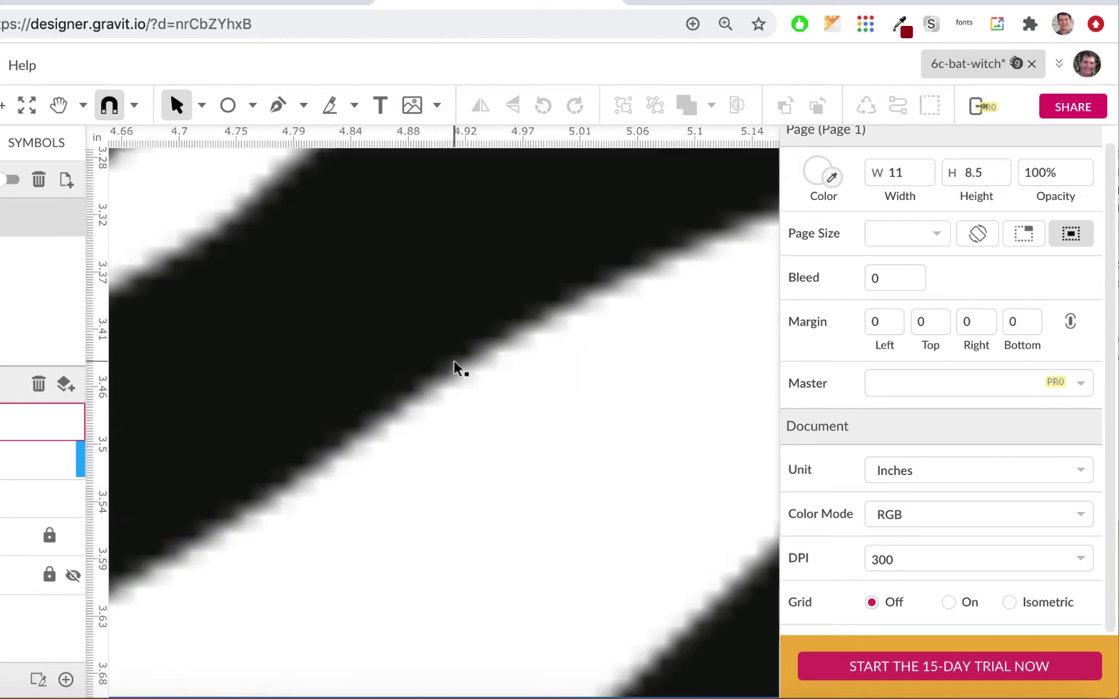
scroll(455, 368, down, 10)
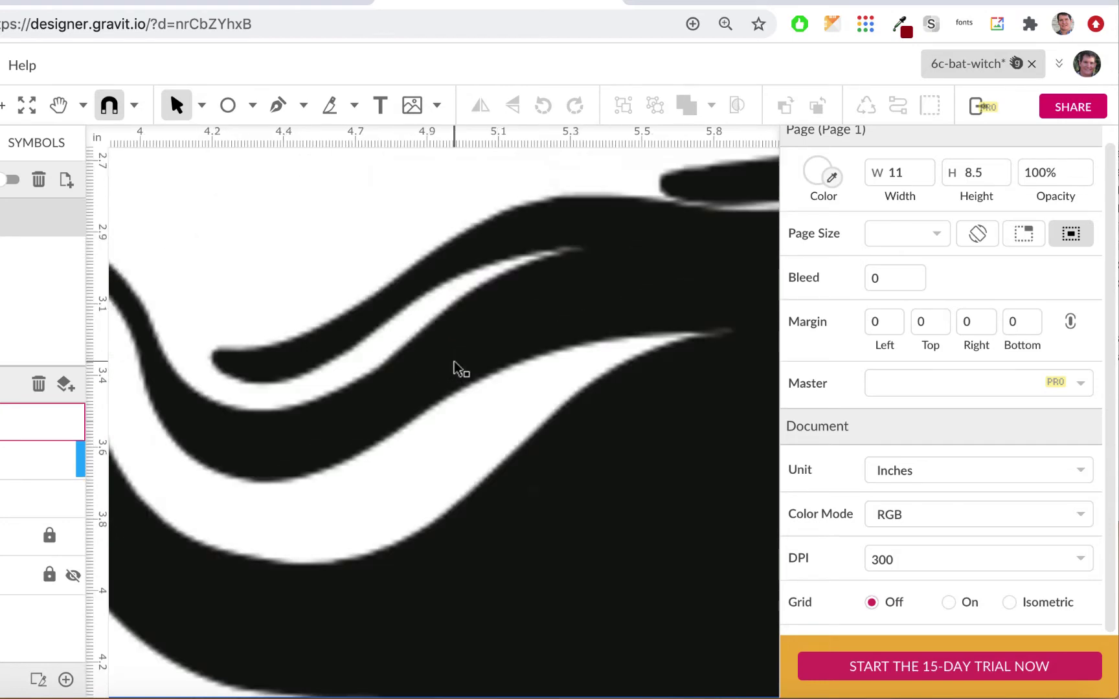
scroll(455, 367, down, 4)
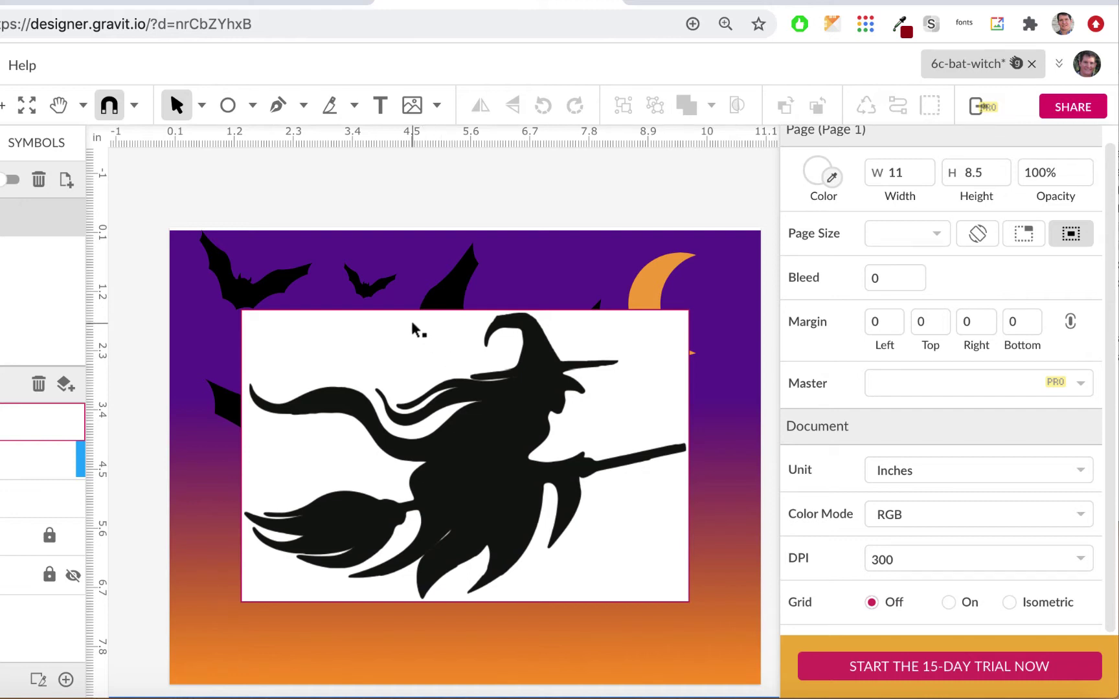
Step: Rename the pasted image's layer to "witch"
click(418, 360)
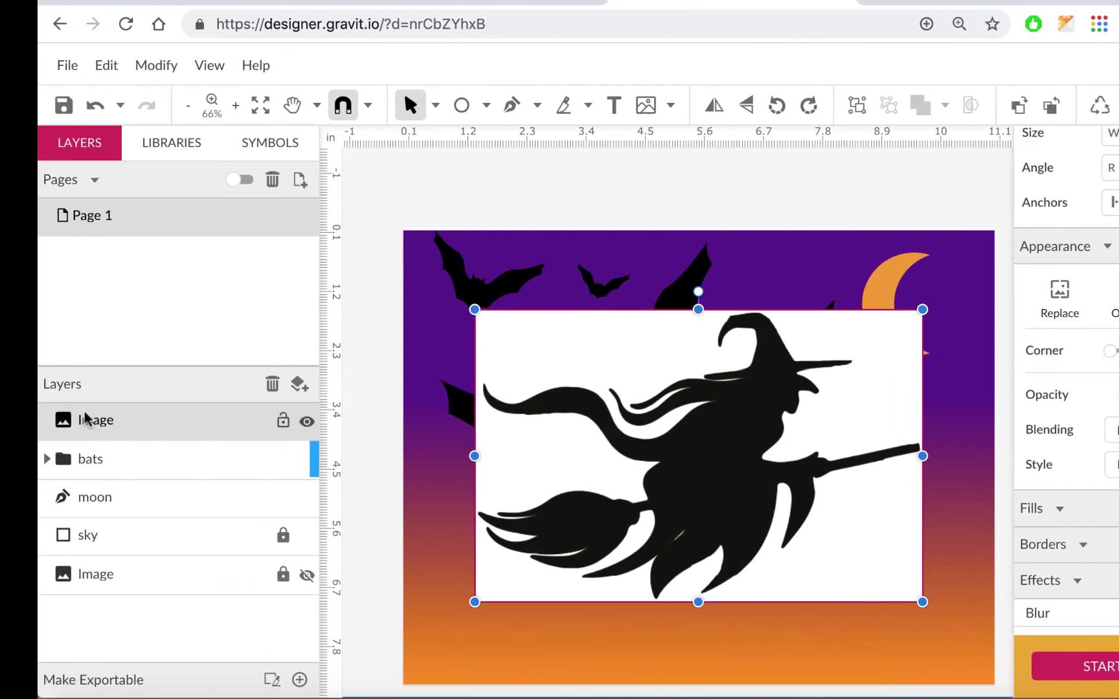
double_click(92, 422)
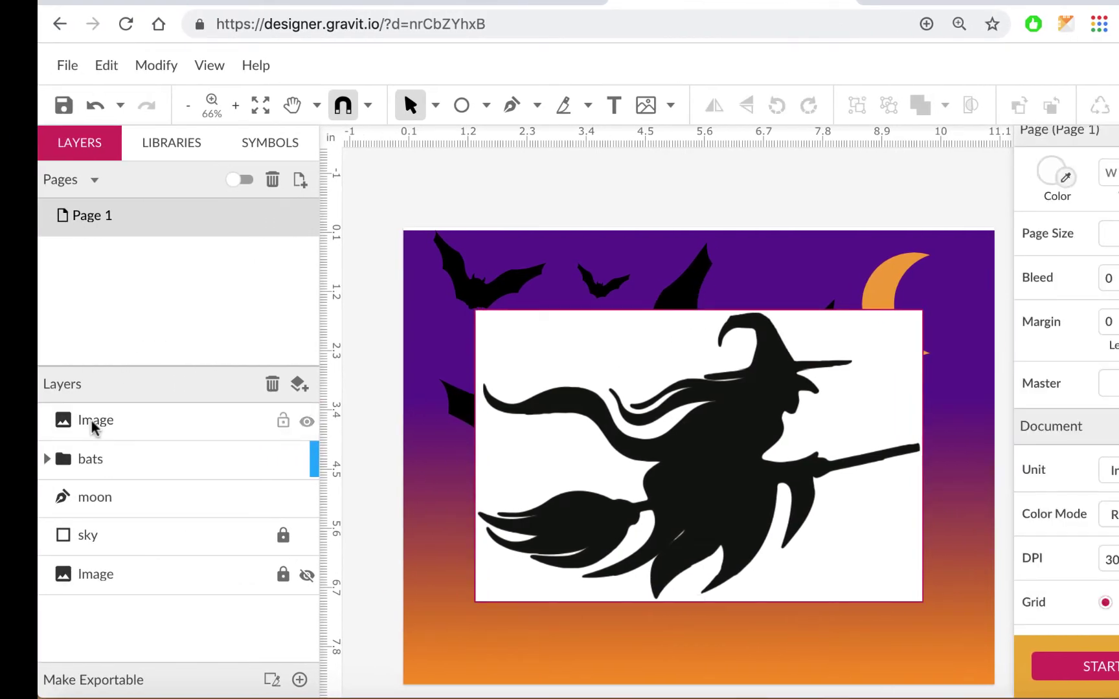
text(witch)
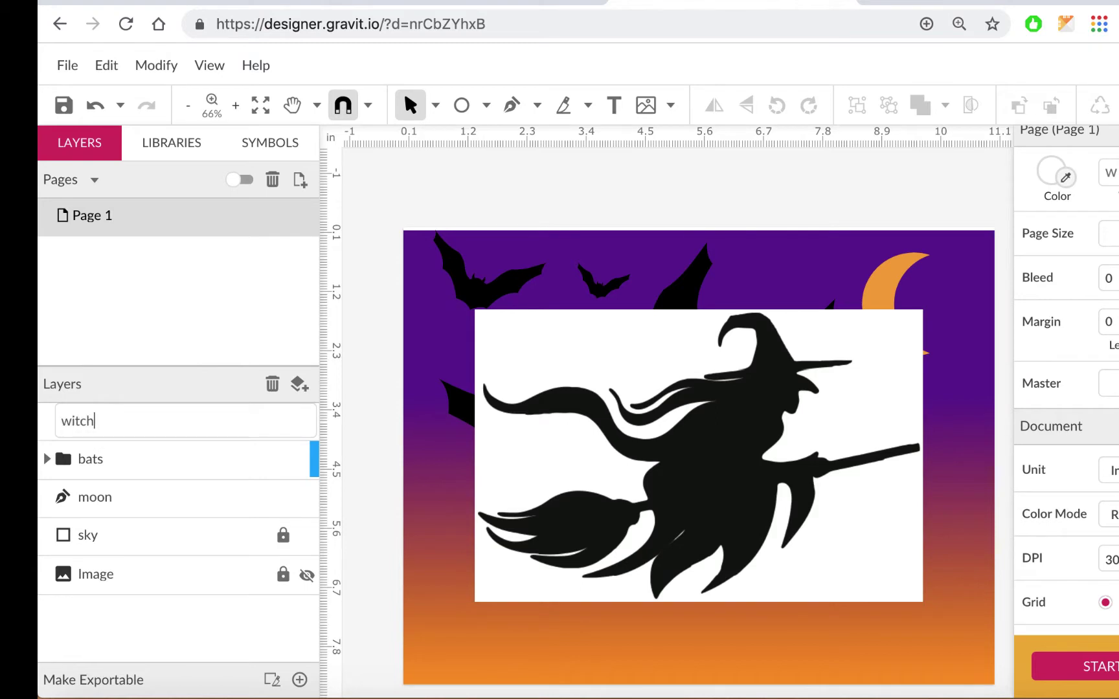
key(Return)
Step: Convert the witch image on the canvas to vector shapes with Vectorize Image
click(696, 389)
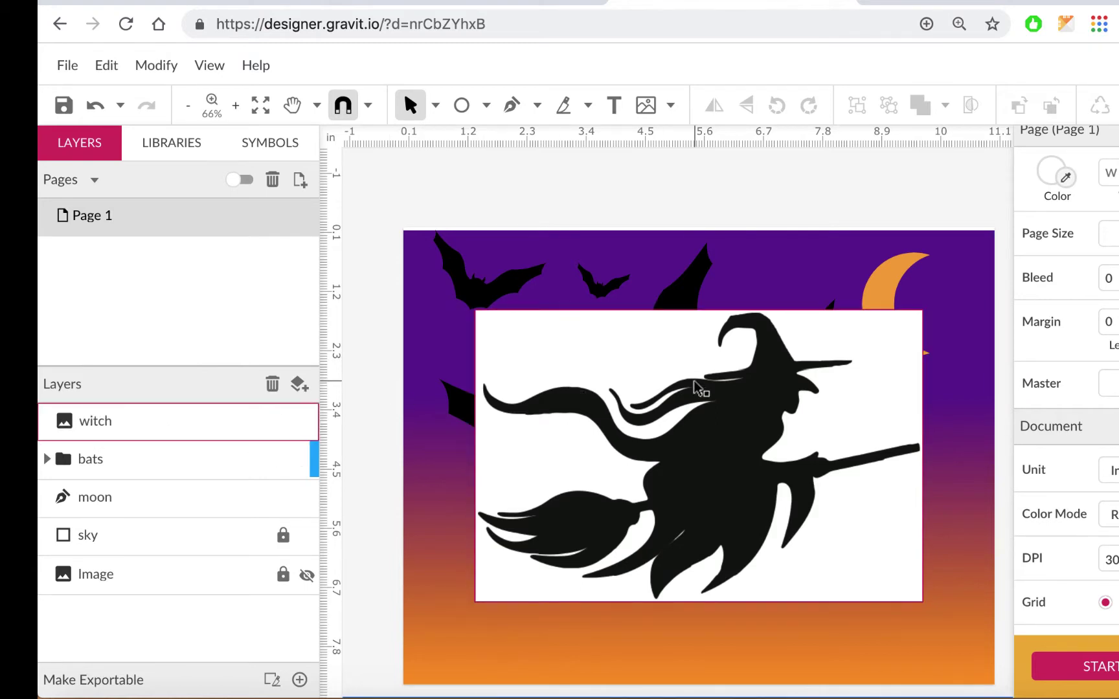
click(164, 68)
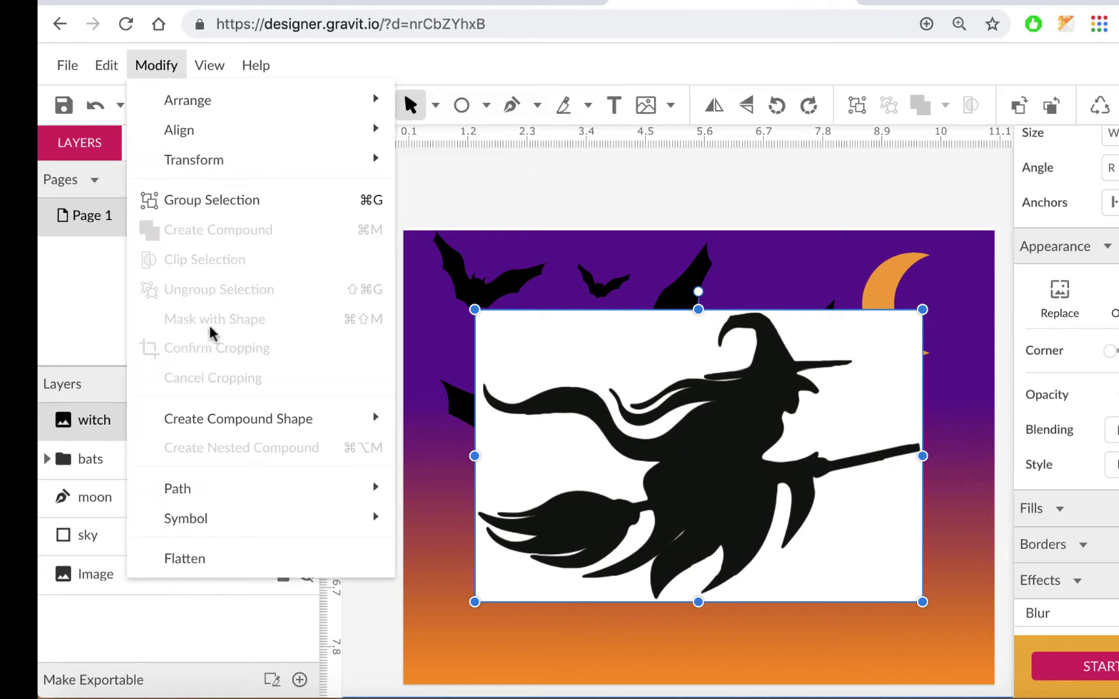
mouse_move(192, 487)
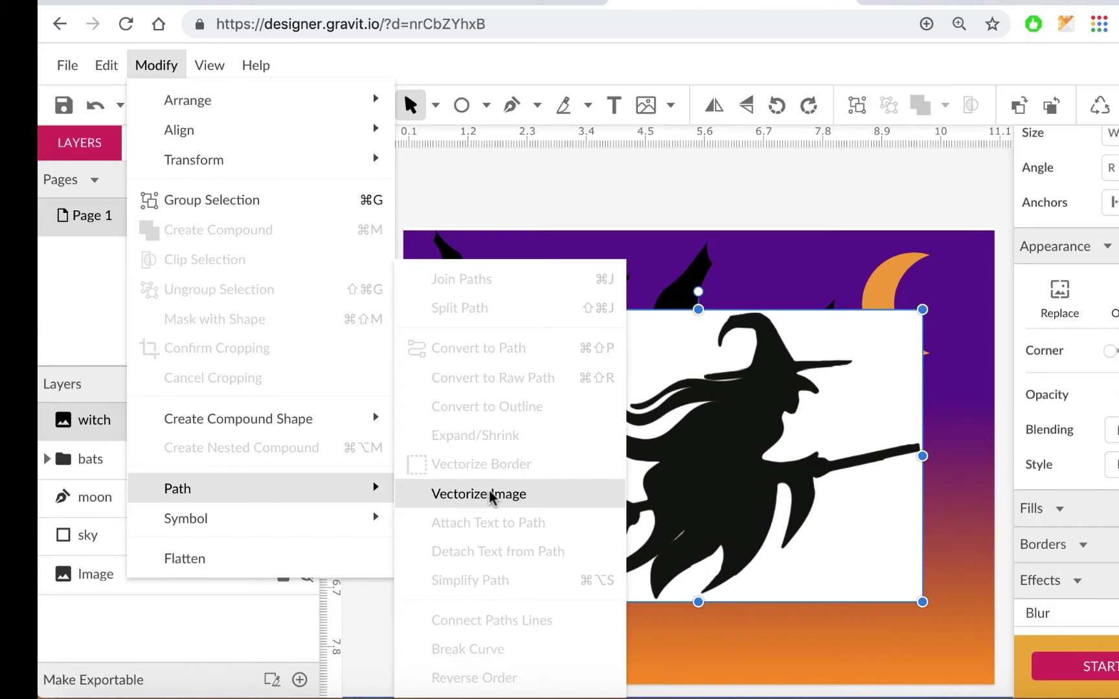
click(490, 496)
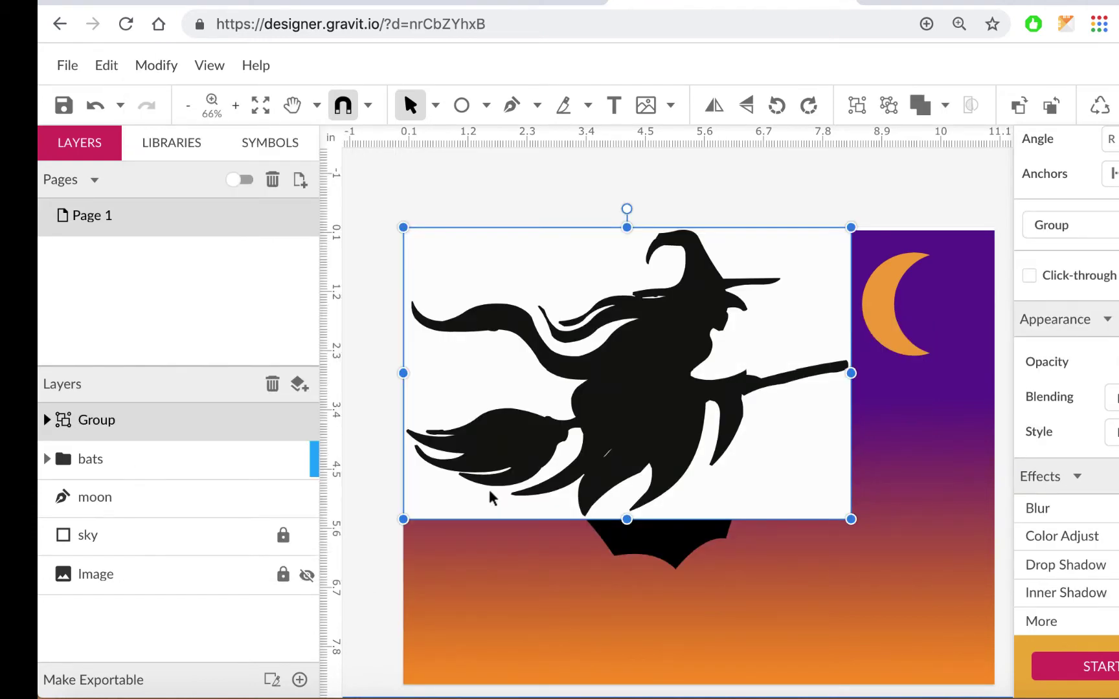
Step: Check the vectorized witch group in outline view, return to normal view, and move the group to the middle of the page
click(210, 67)
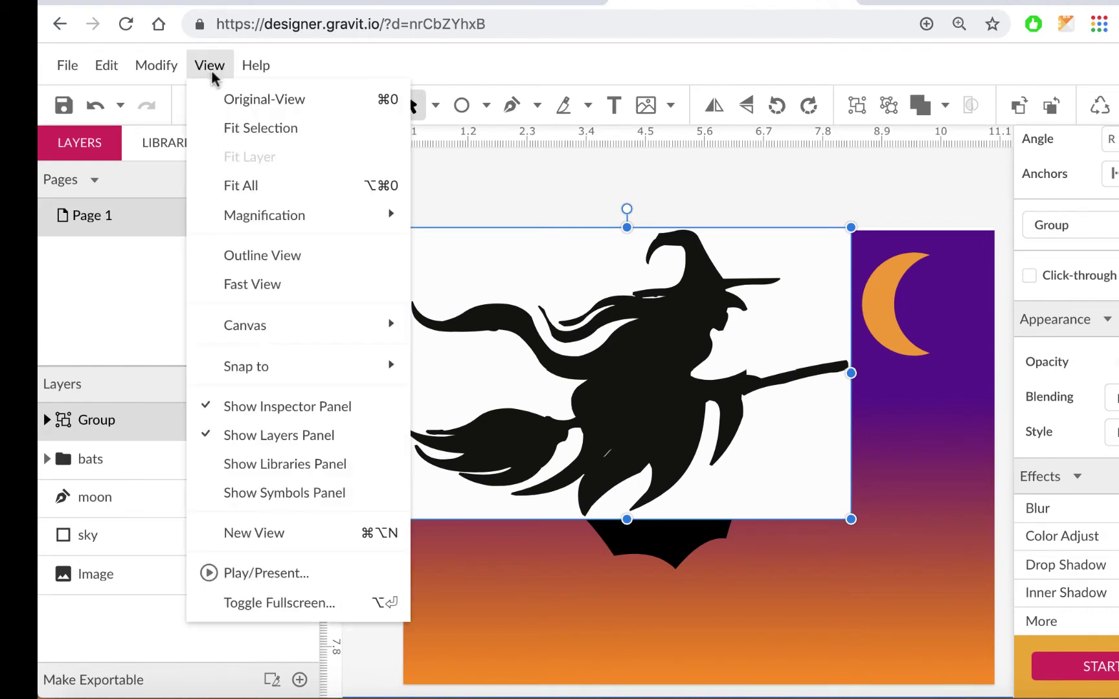
mouse_move(234, 226)
click(242, 256)
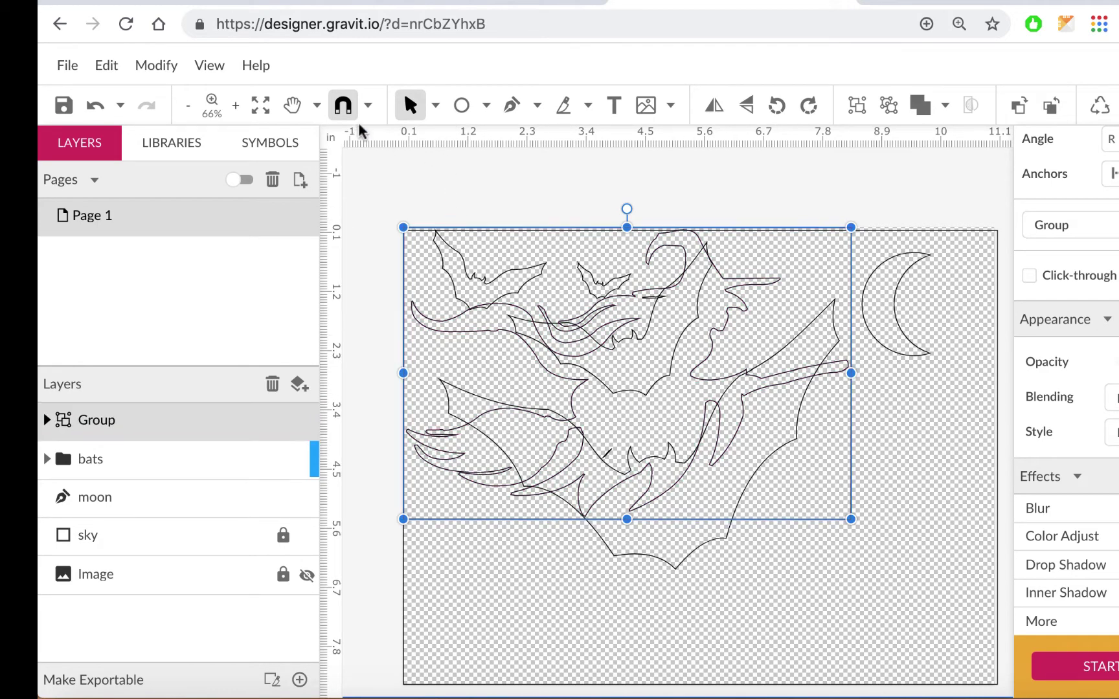
click(209, 66)
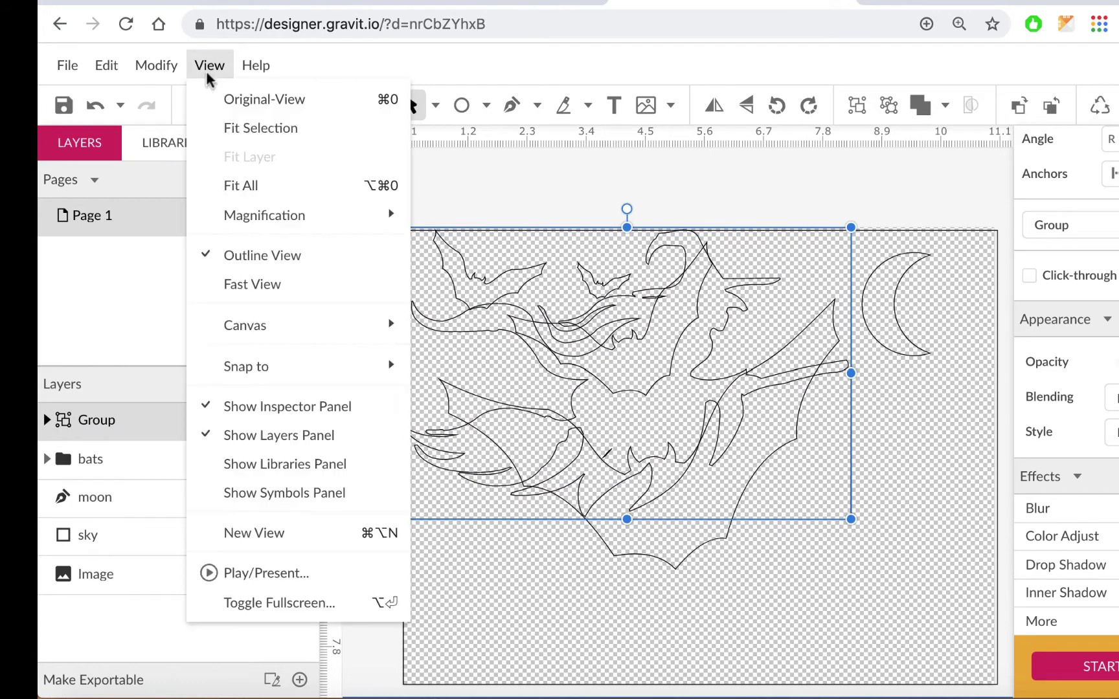
click(228, 257)
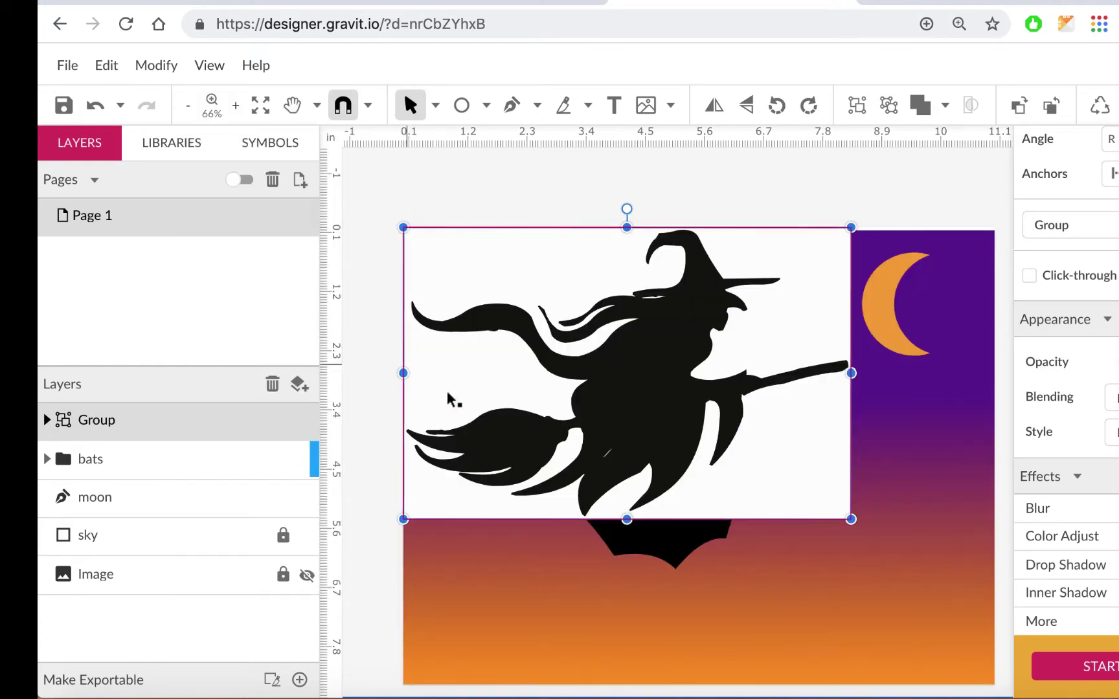
drag(696, 379, 771, 461)
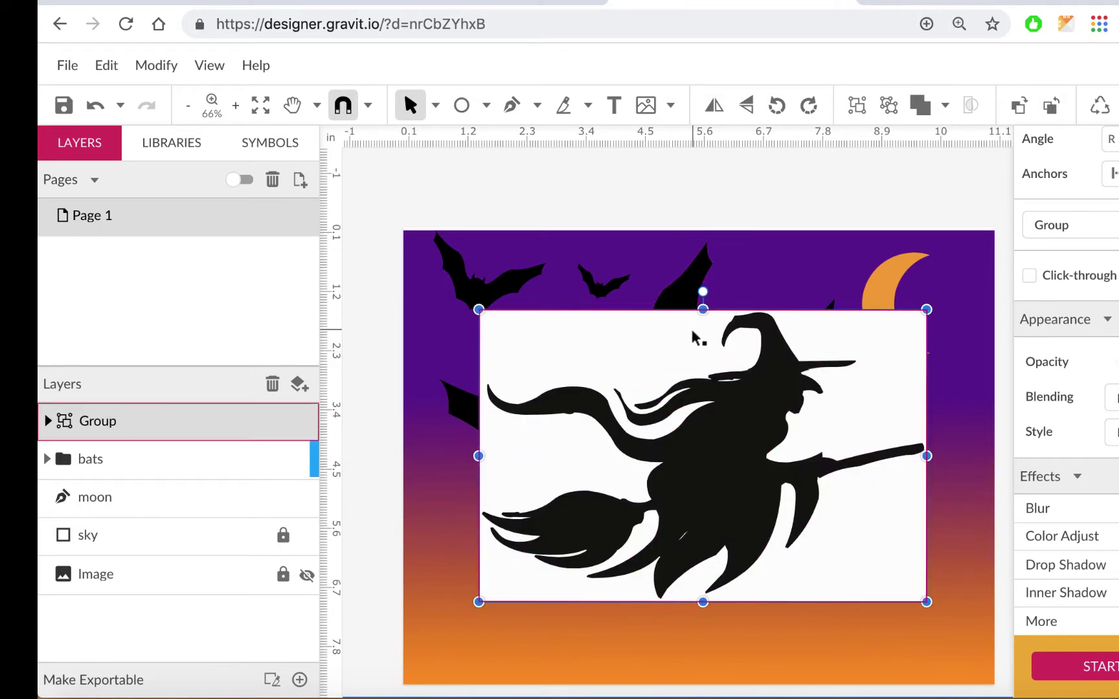
Step: Delete the white background shape inside the vectorized witch group with the Subselect tool
click(435, 106)
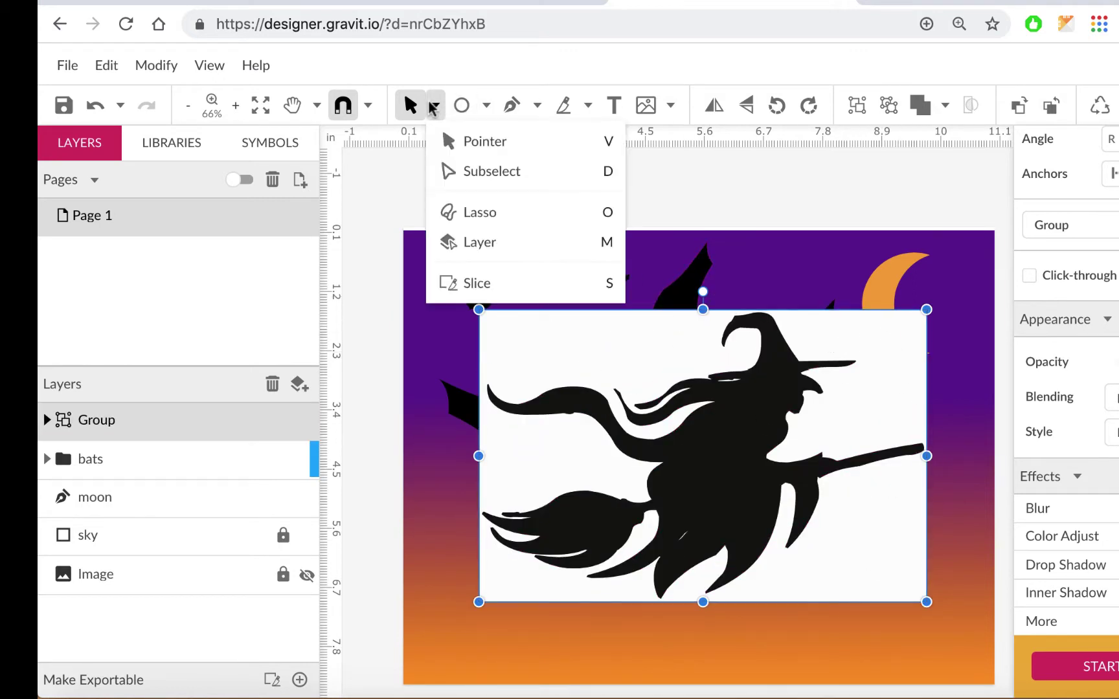
click(467, 171)
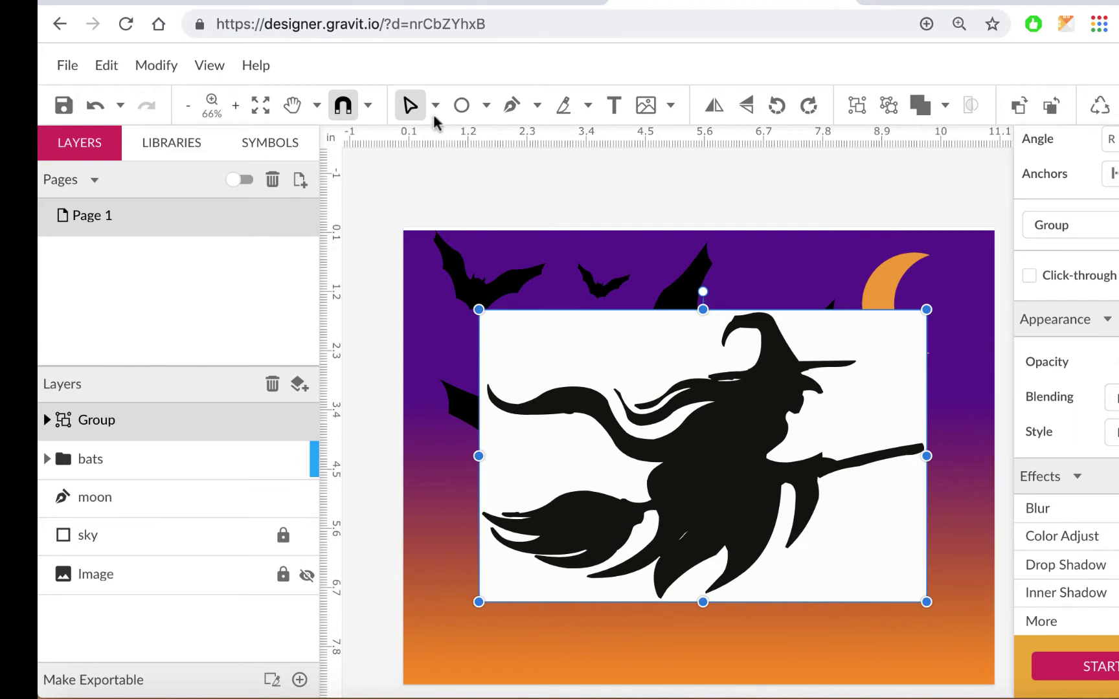
click(604, 356)
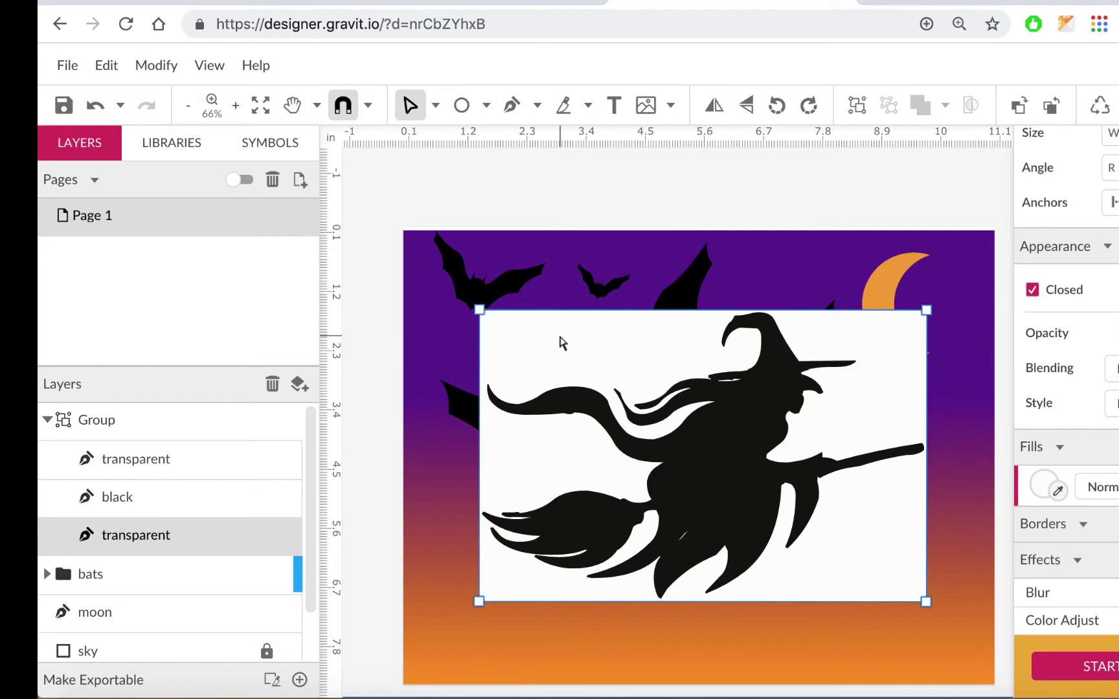
key(Delete)
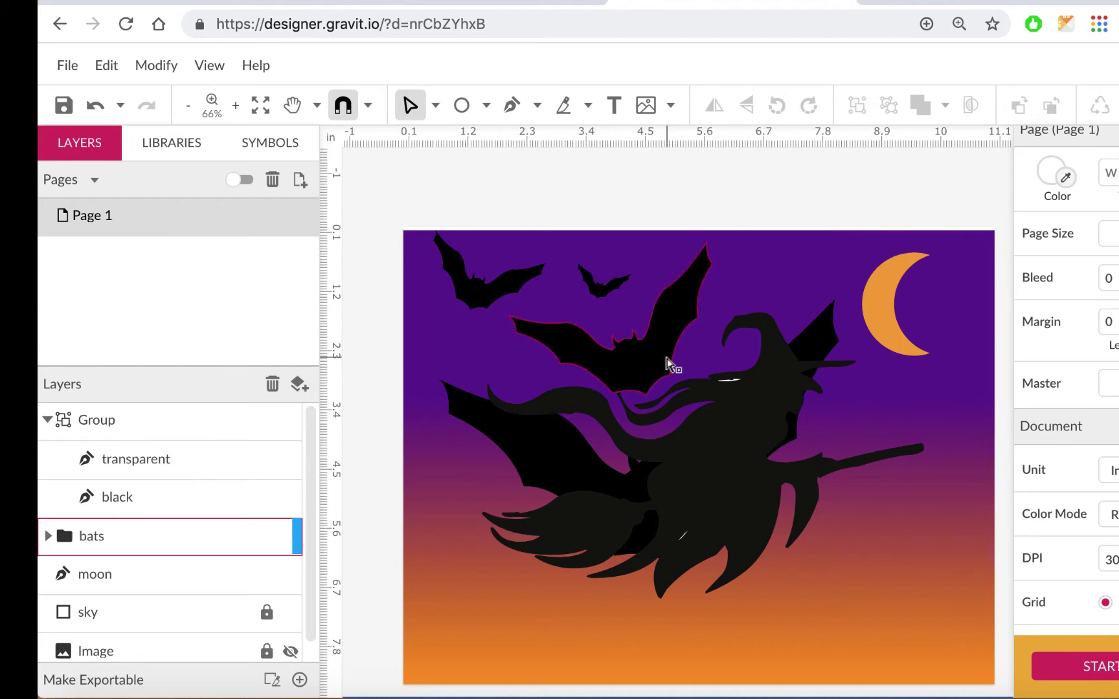
Step: Scale the witch group down proportionally to a small figure and place it over the crescent moon
click(436, 105)
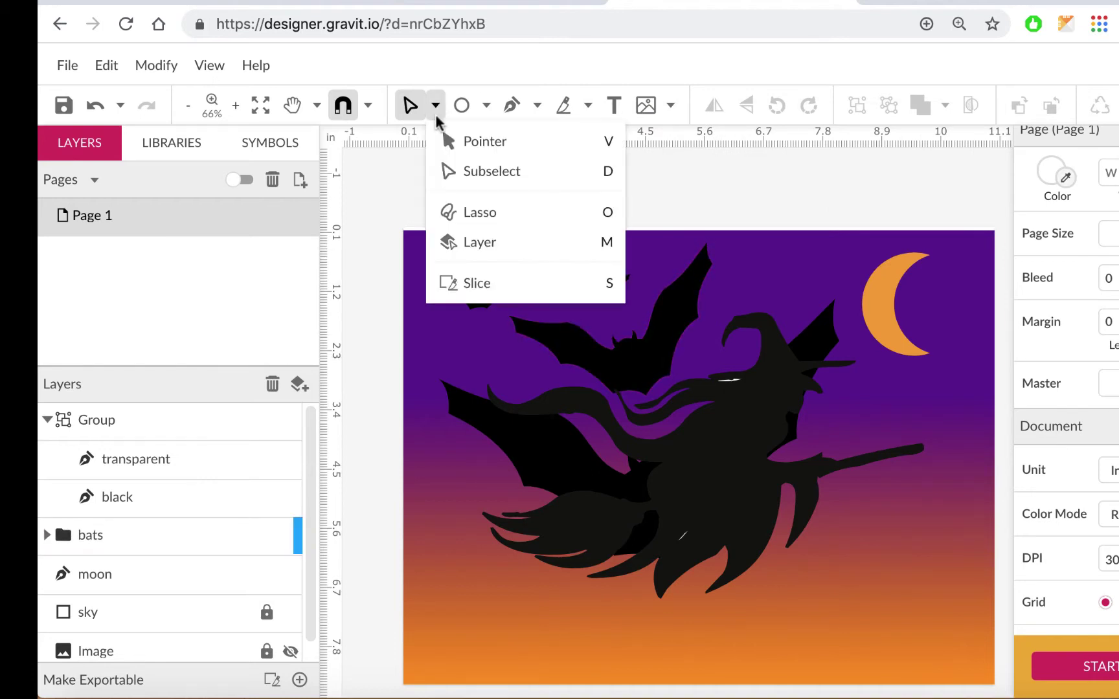
click(459, 140)
click(717, 429)
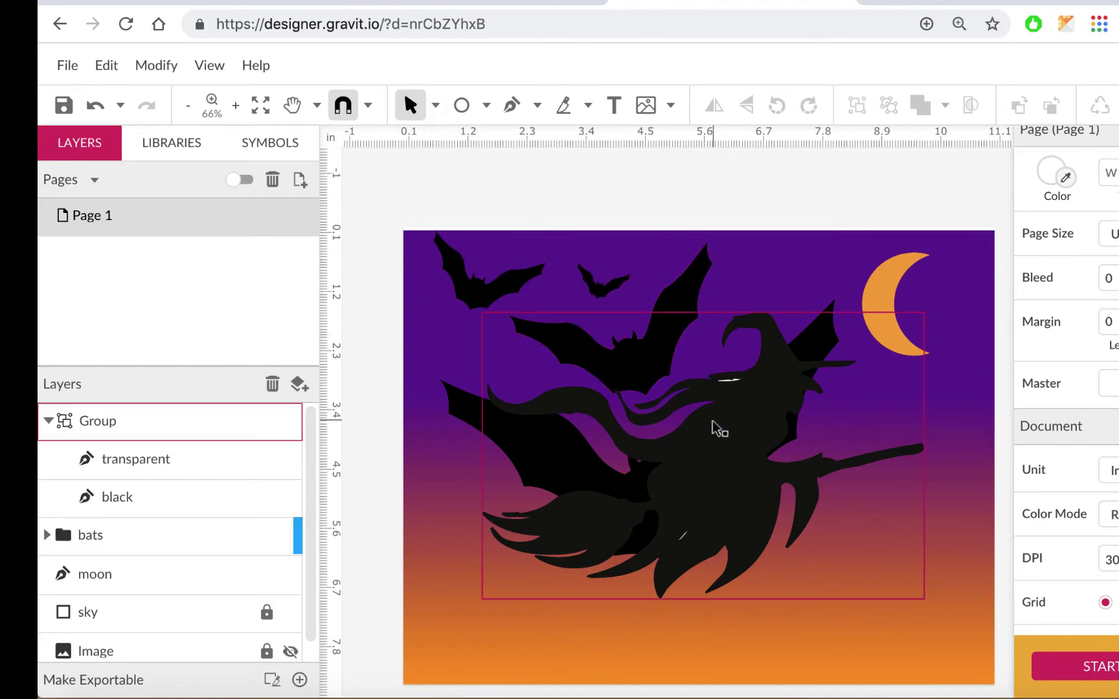
drag(737, 465, 851, 432)
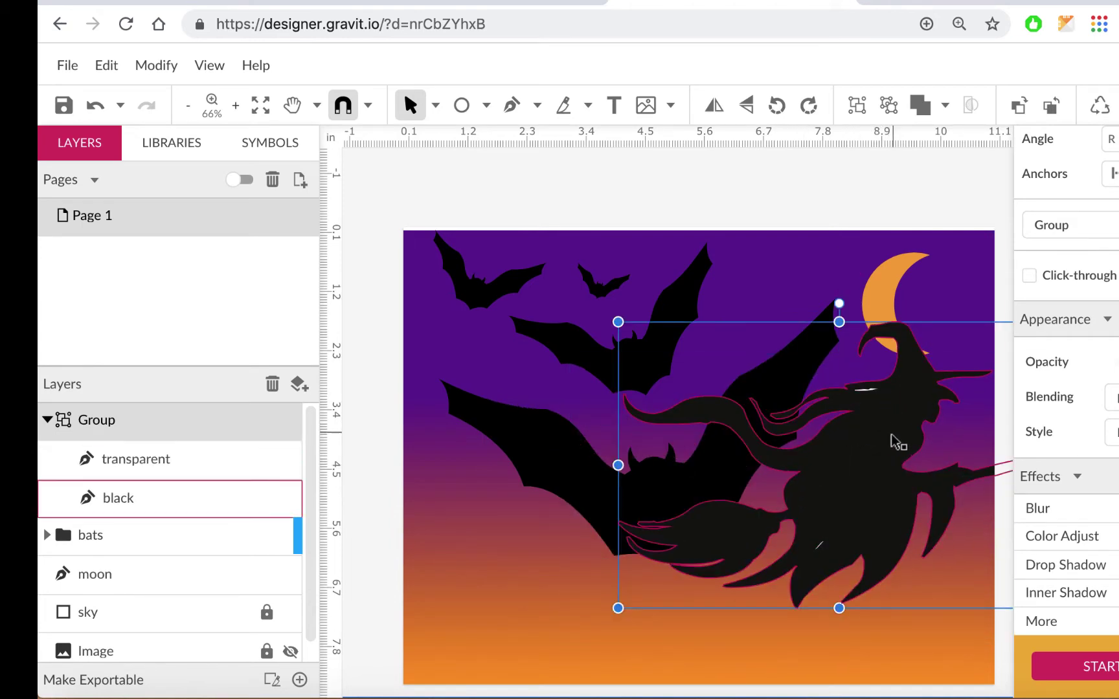
drag(888, 446, 811, 430)
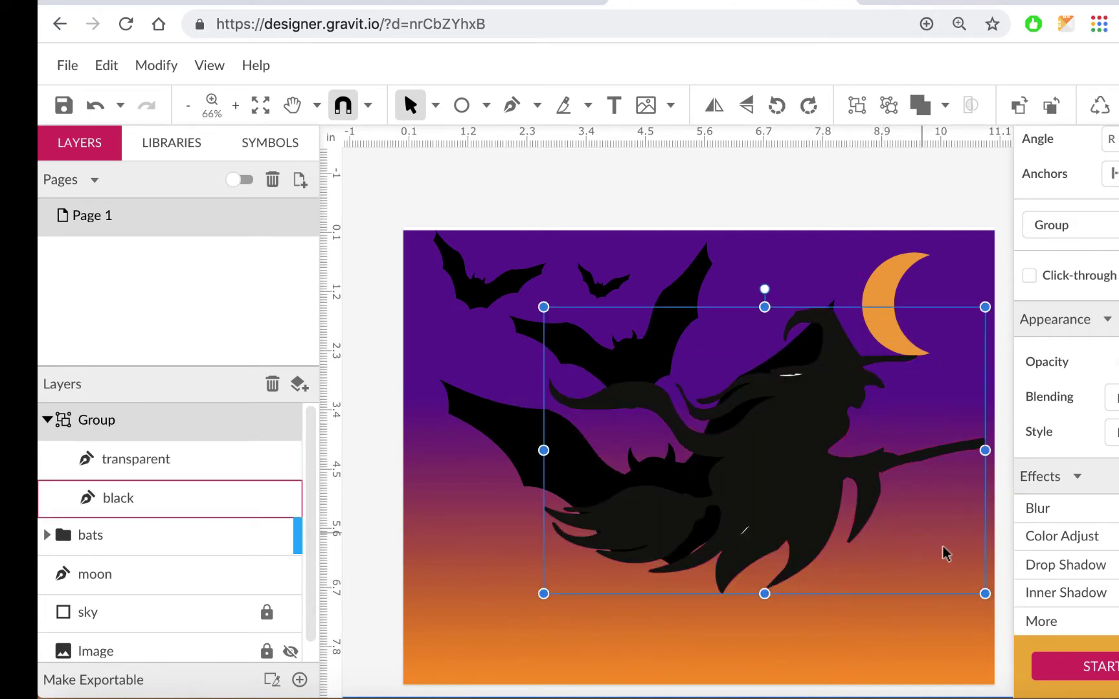
drag(957, 579, 915, 310)
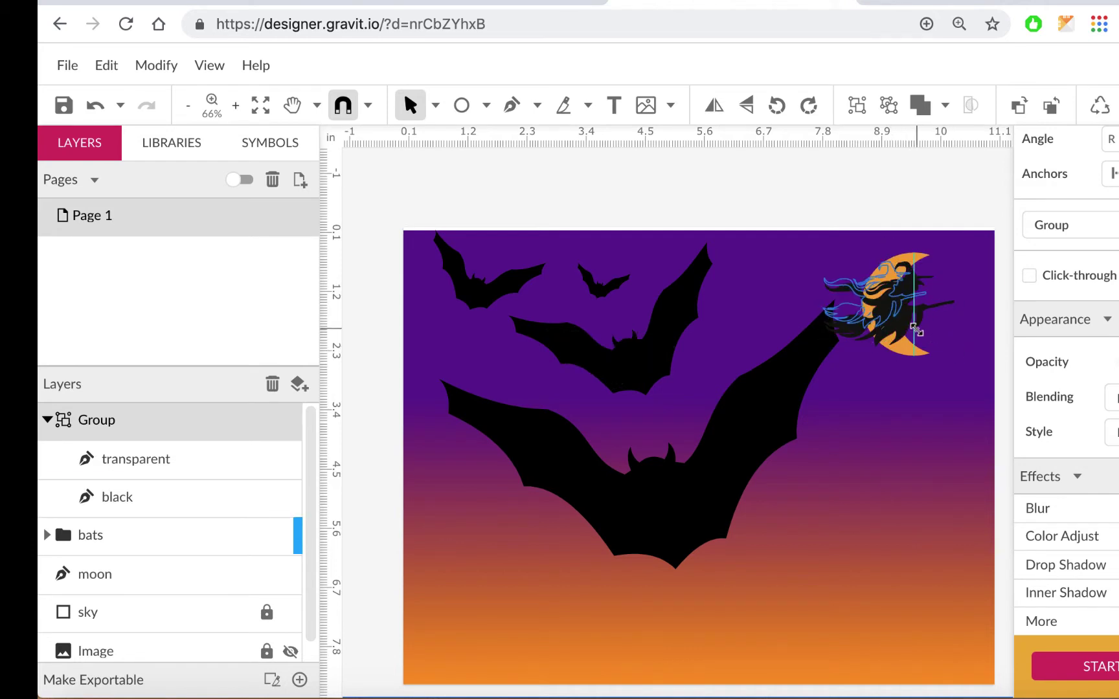
Step: Move the largest bat slightly lower on the page and nudge the small witch into place across the moon
click(727, 481)
drag(727, 485, 738, 493)
drag(880, 303, 887, 312)
click(920, 415)
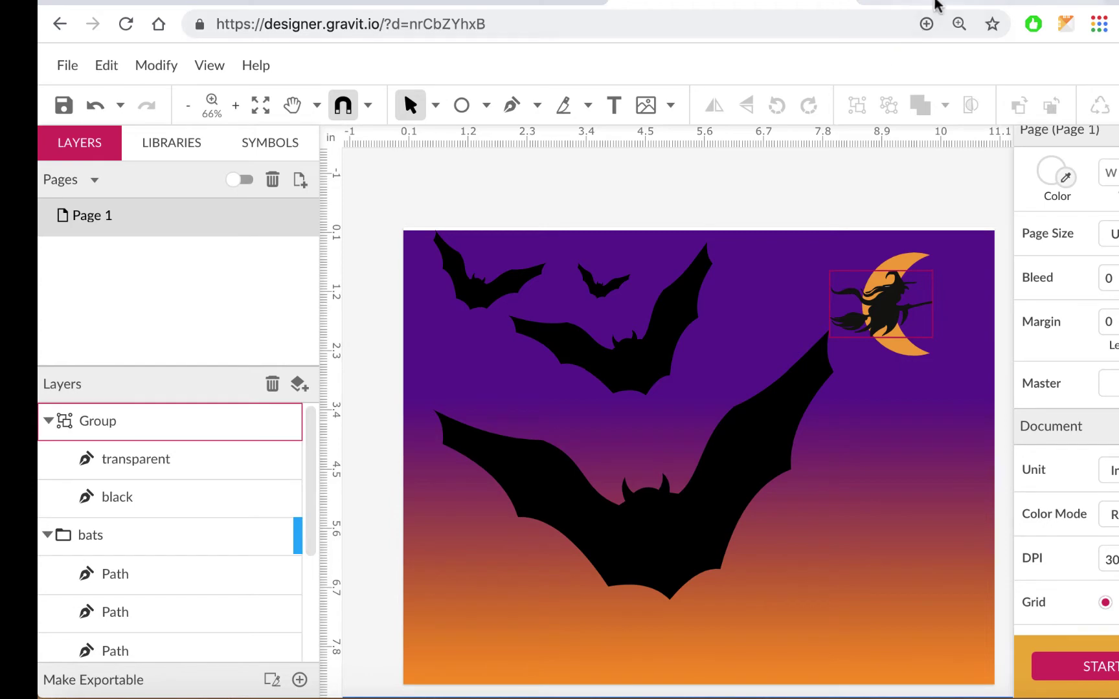
Step: Switch to the Google Images results and search for "zombies silhouette"
click(944, 2)
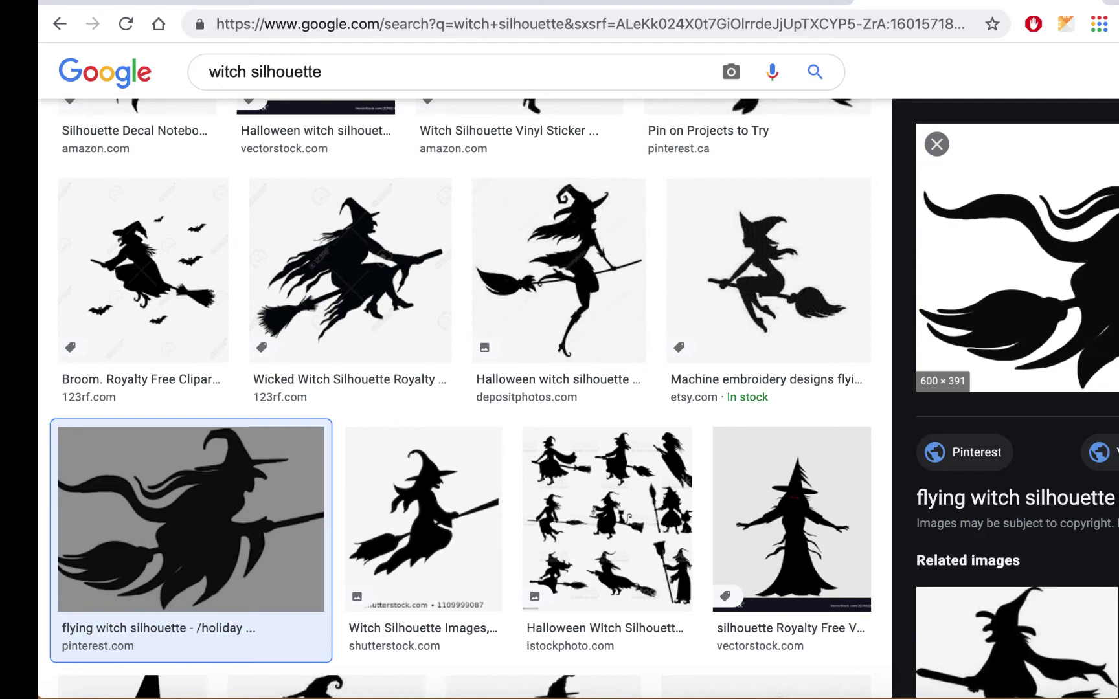
scroll(1010, 272, down, 3)
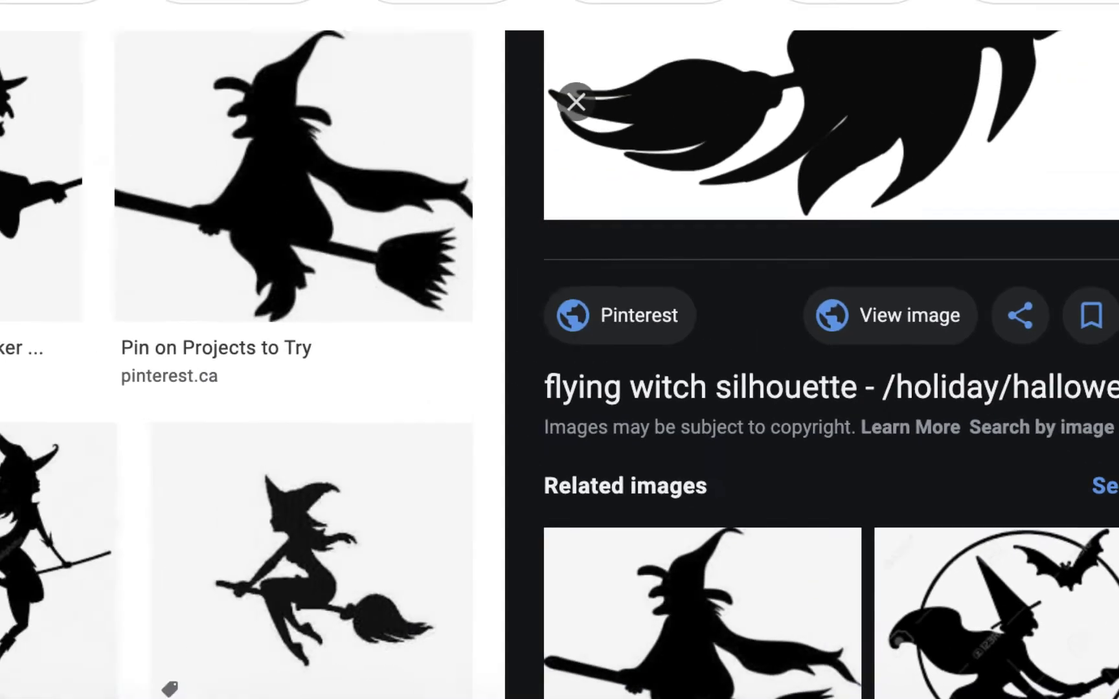
double_click(201, 113)
text(zombies silhouette)
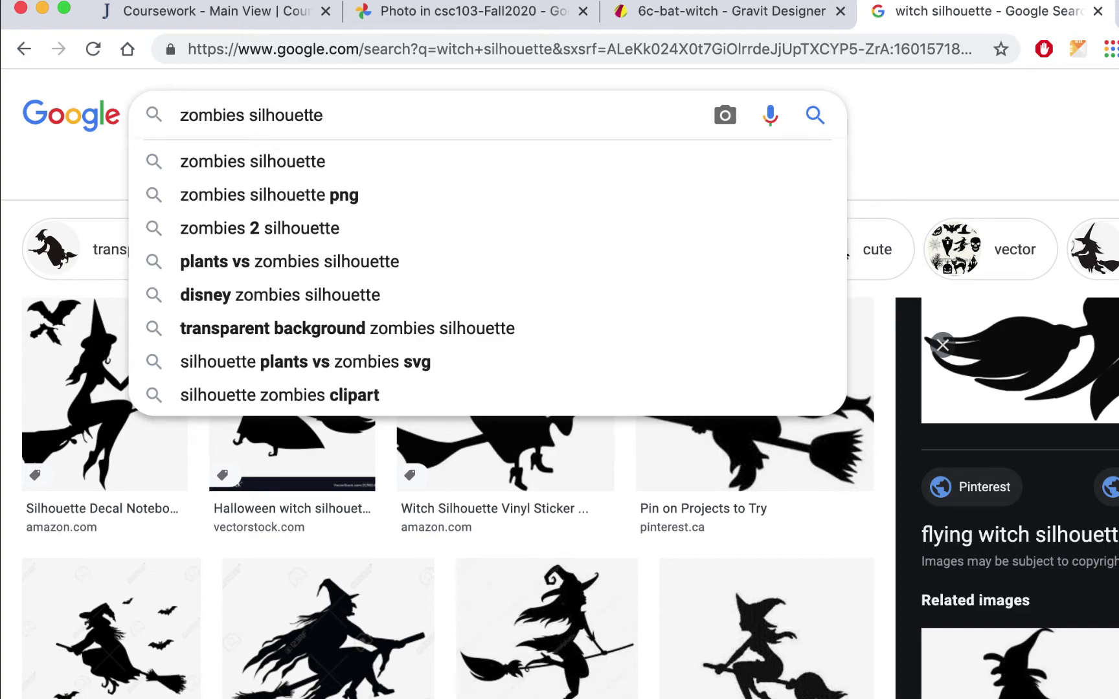
key(Return)
Step: Browse the zombie image results, preview the picture of three walking zombies, and look through its related images
scroll(338, 366, down, 10)
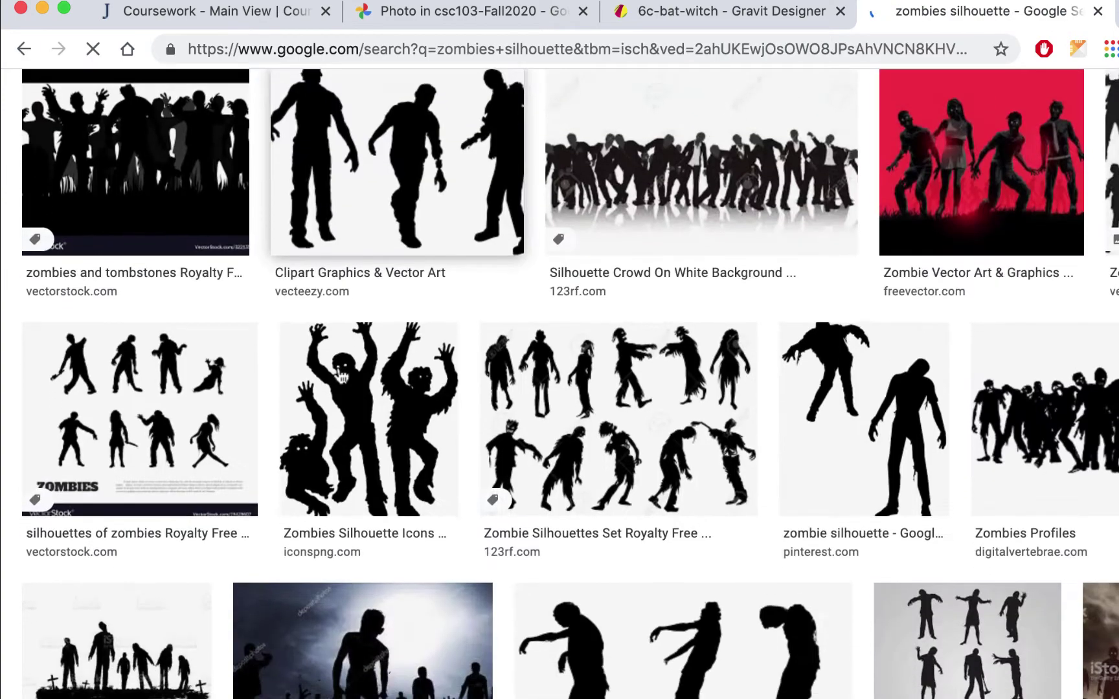
scroll(339, 371, down, 3)
scroll(338, 371, up, 5)
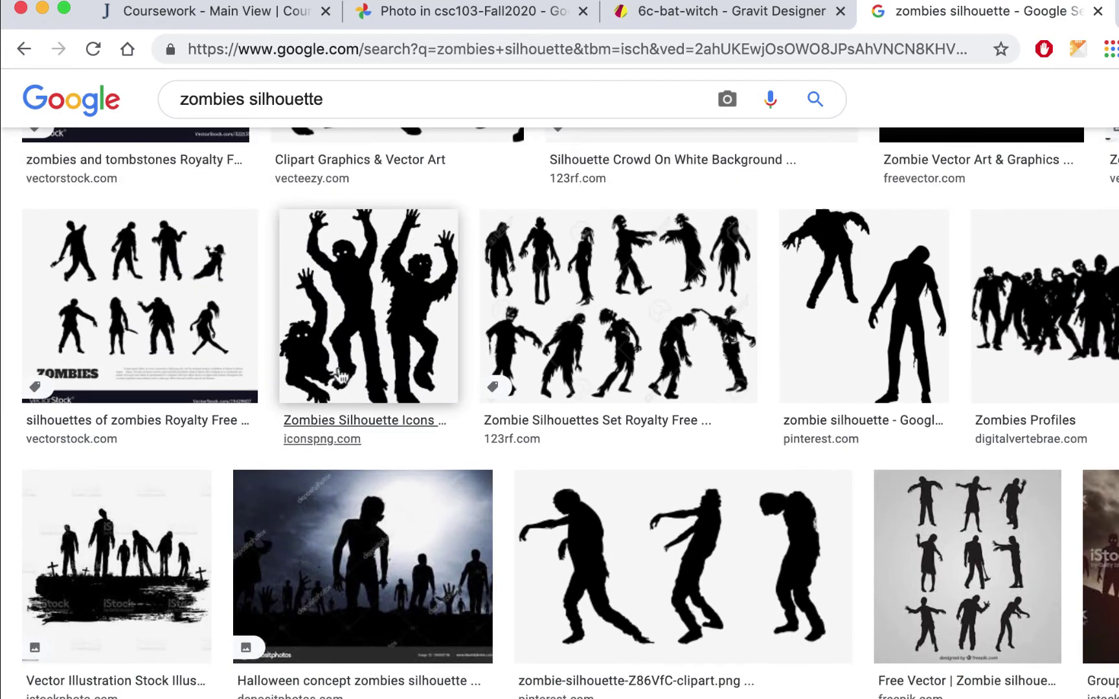
click(665, 535)
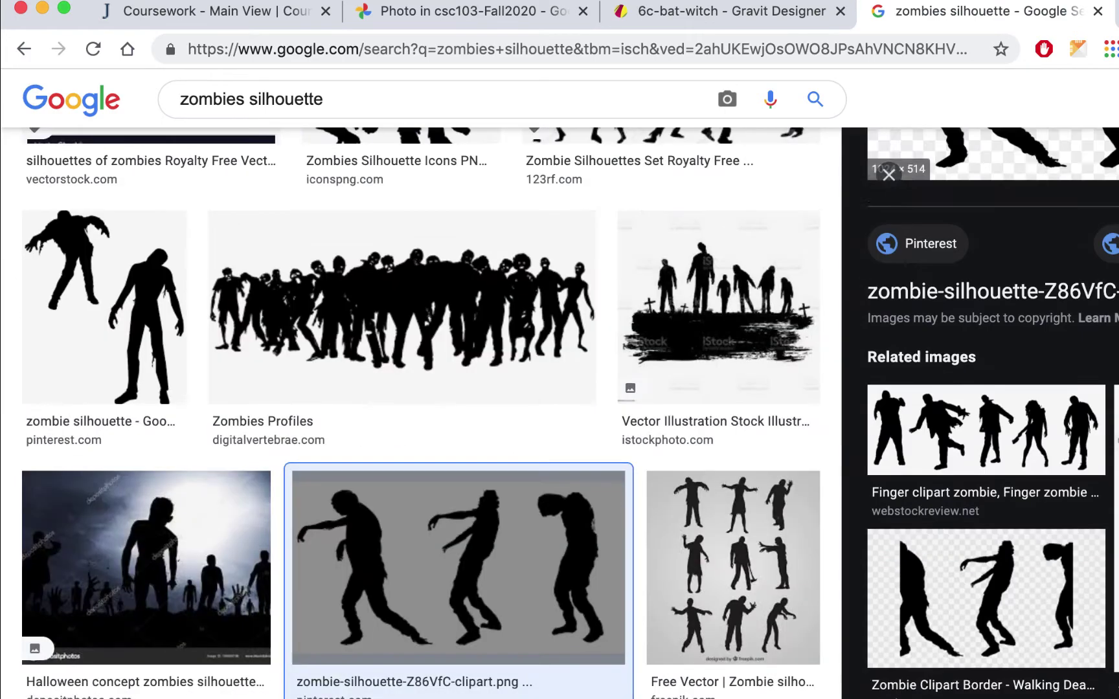
scroll(987, 413, down, 10)
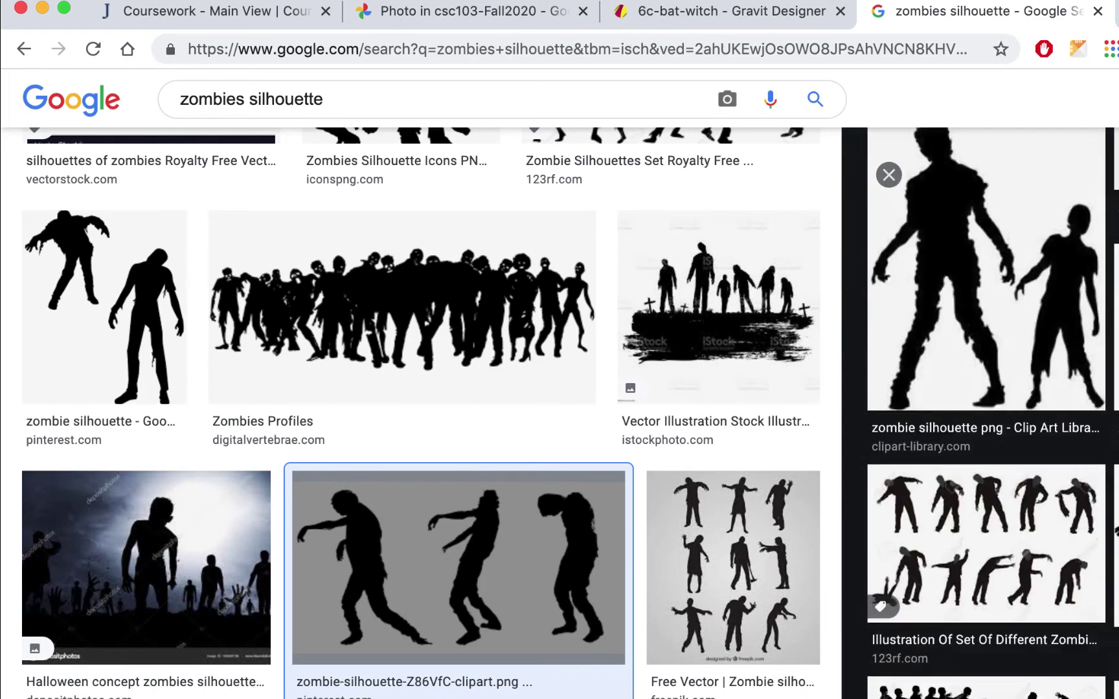
scroll(429, 454, up, 10)
Step: Change the image search to "zombie silhouette" and look through the results for a single-figure zombie
click(244, 116)
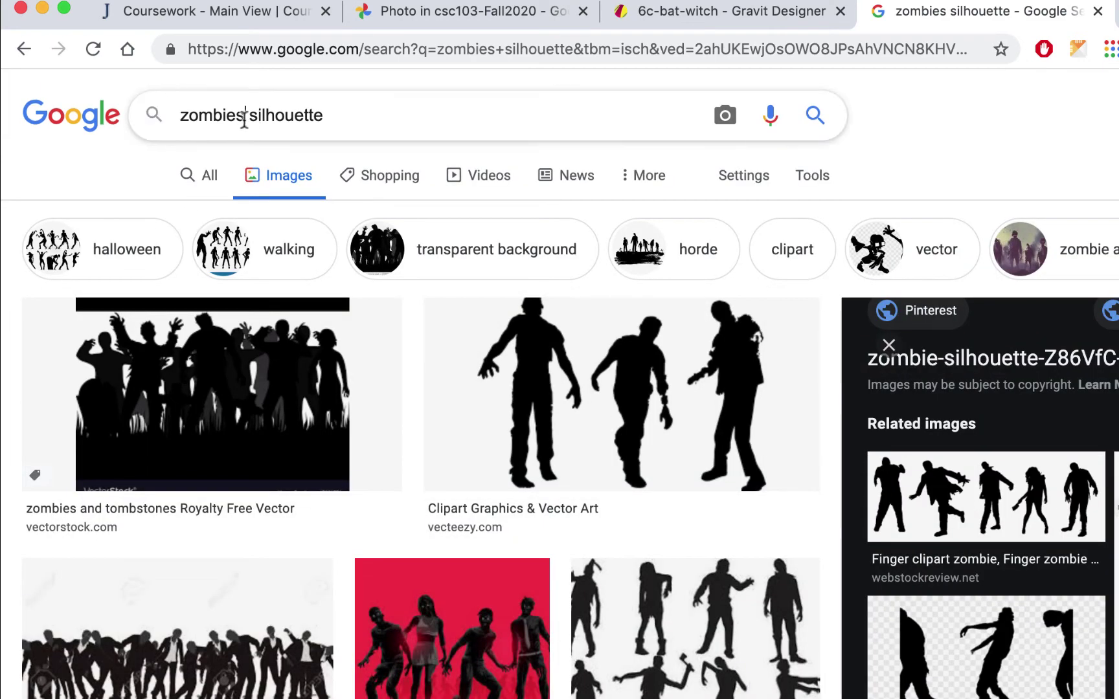
key(BackSpace)
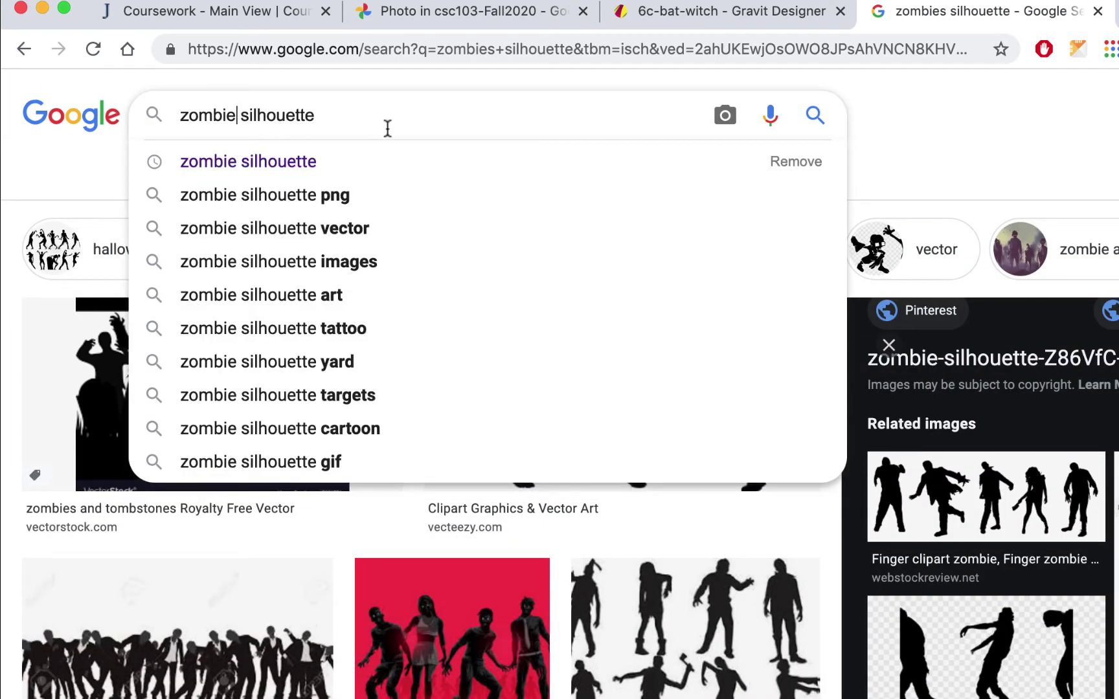
key(Return)
scroll(512, 283, down, 10)
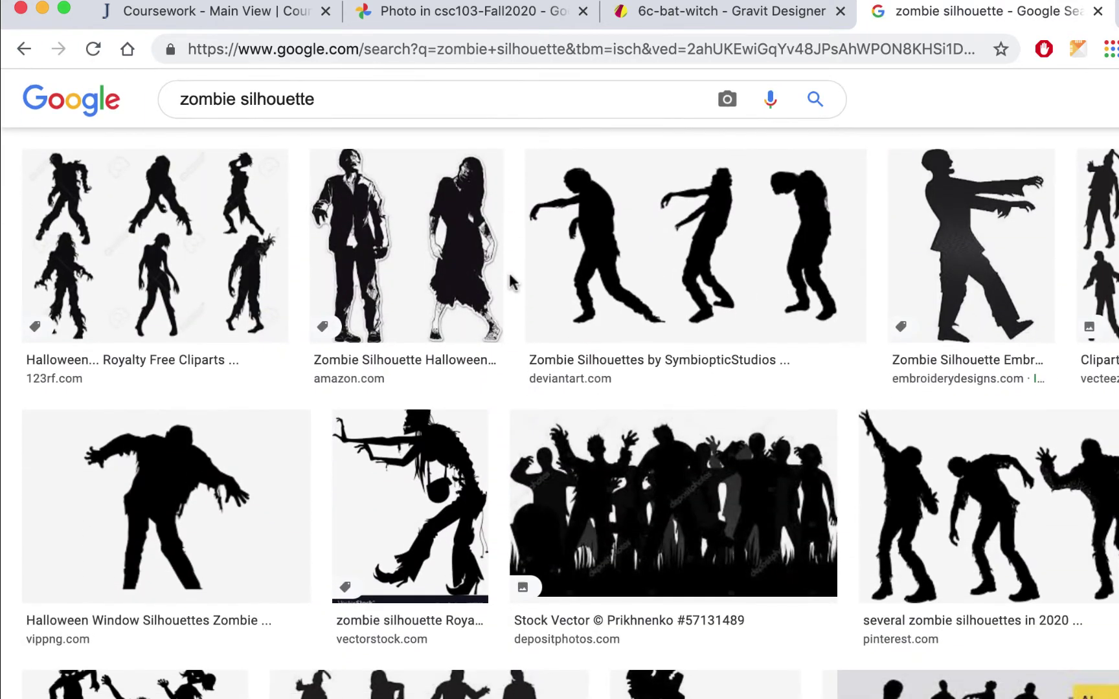
scroll(512, 283, down, 8)
Step: Copy the single zombie silhouette from Clipart Library and paste it into the bat and witch design in Gravit Designer
click(528, 523)
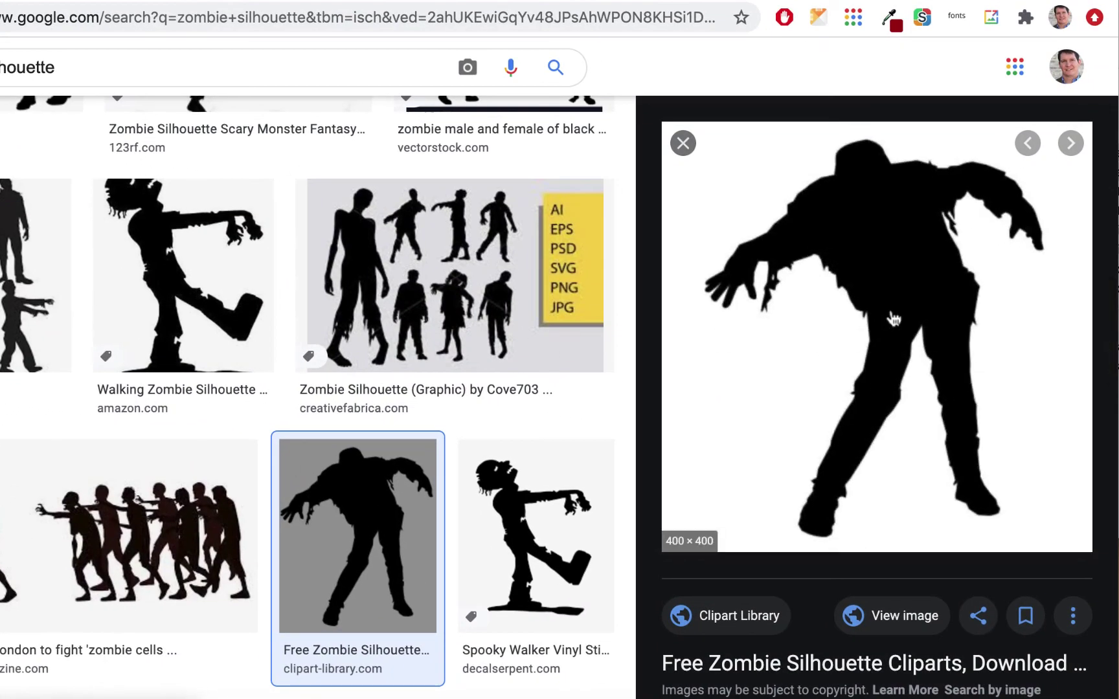
right_click(892, 317)
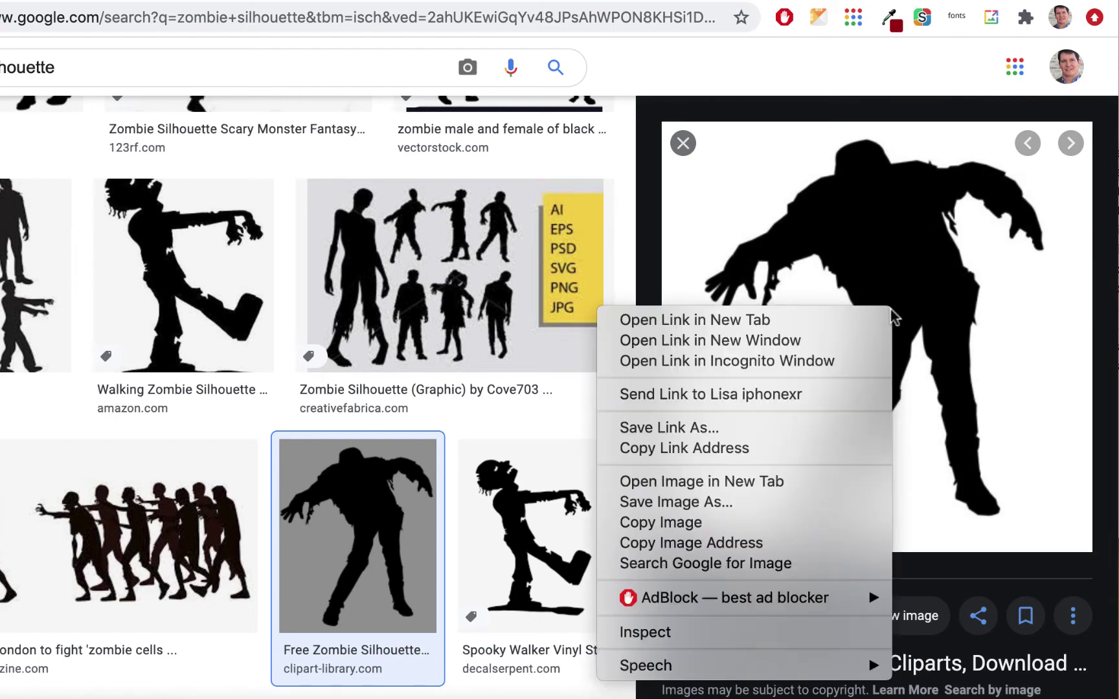
click(720, 522)
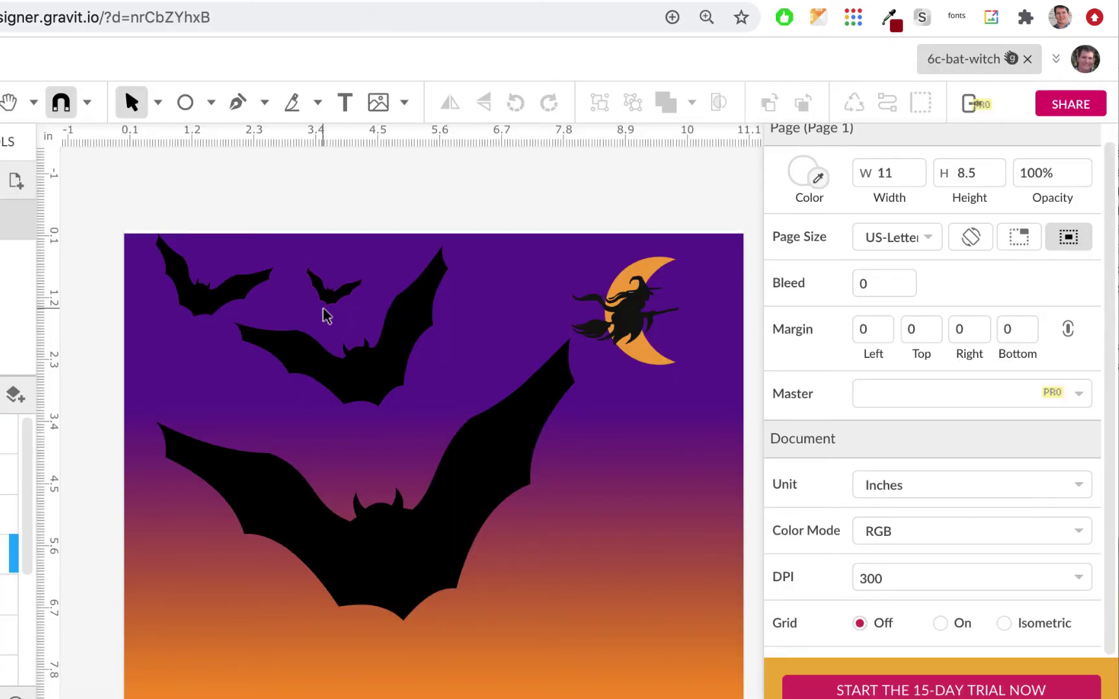
key(ctrl+v)
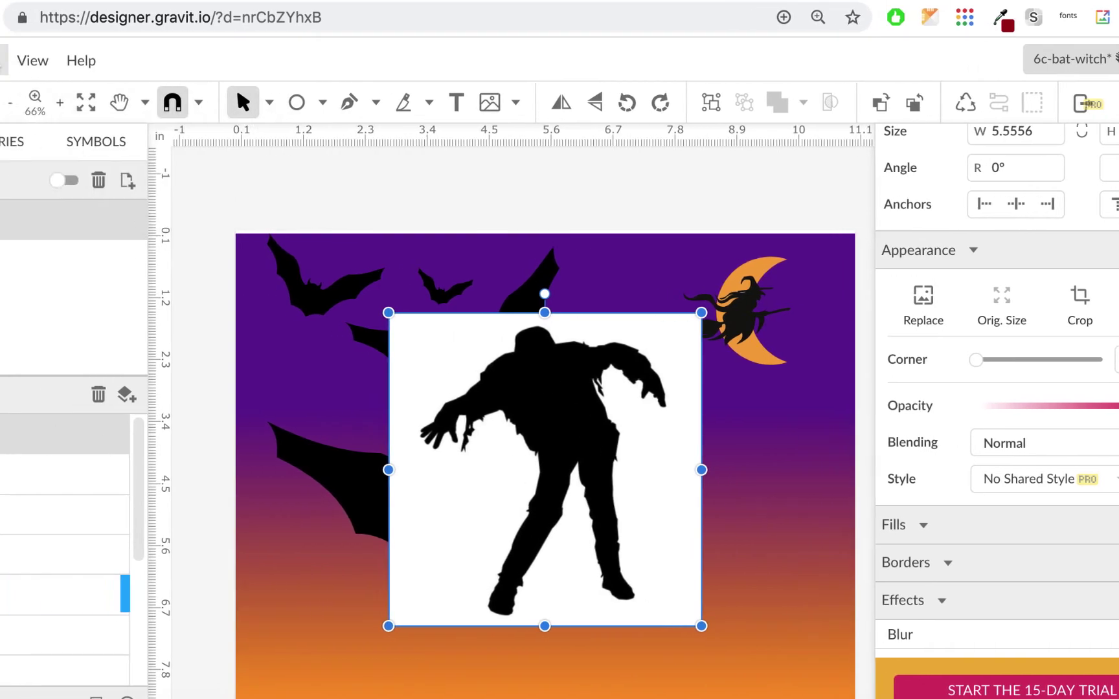
Step: Convert the pasted zombie picture to vector shapes with Vectorize Image
click(76, 58)
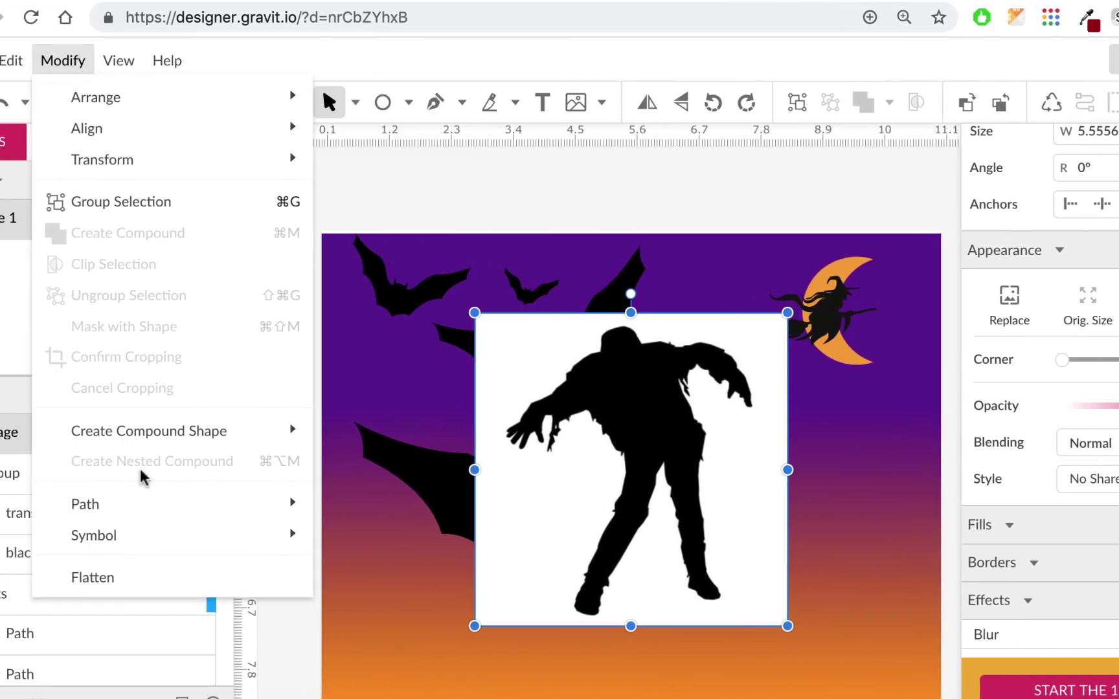
mouse_move(142, 508)
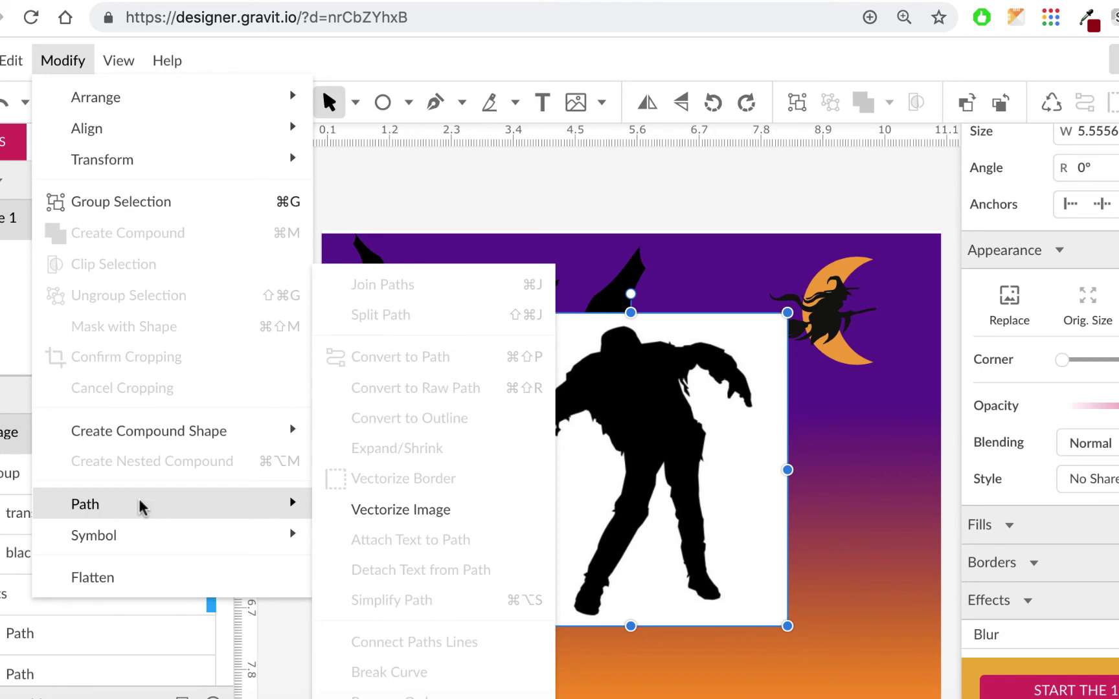
click(374, 511)
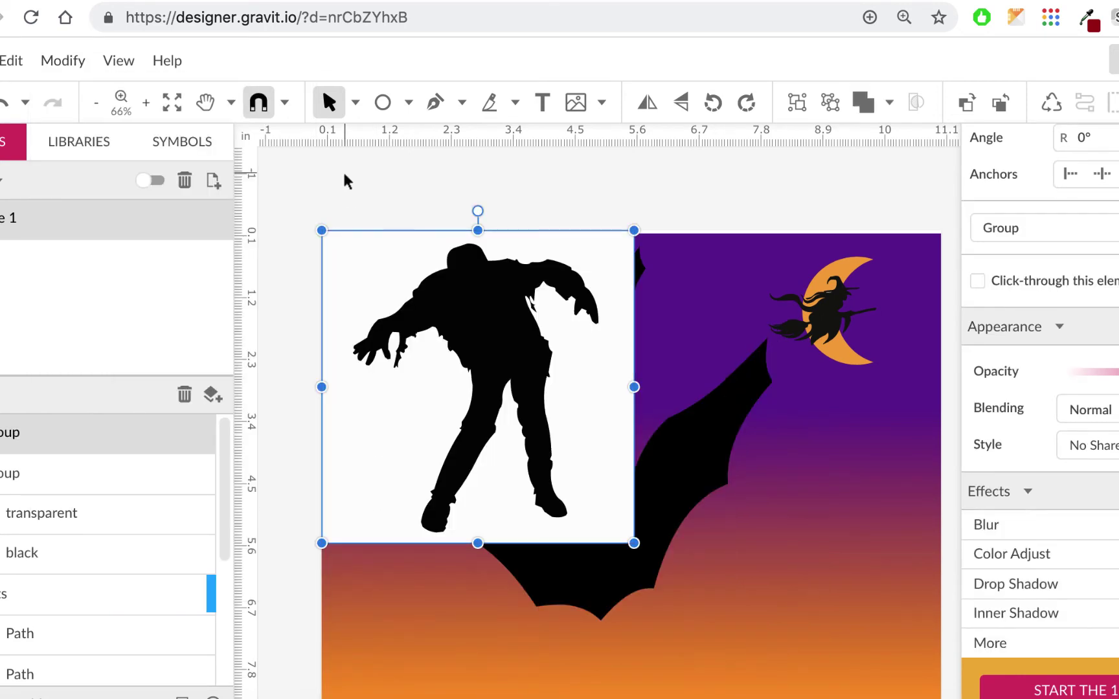
Step: Remove the white background shape from the vectorized zombie group with the Subselect tool
click(355, 103)
click(382, 172)
click(392, 285)
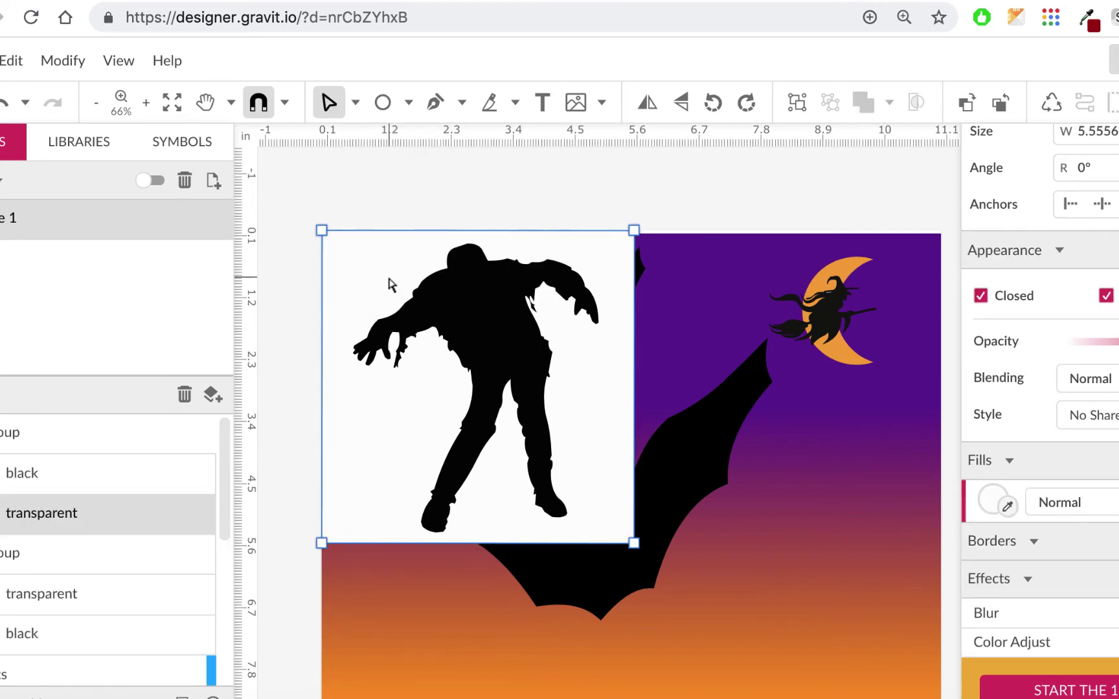
key(Delete)
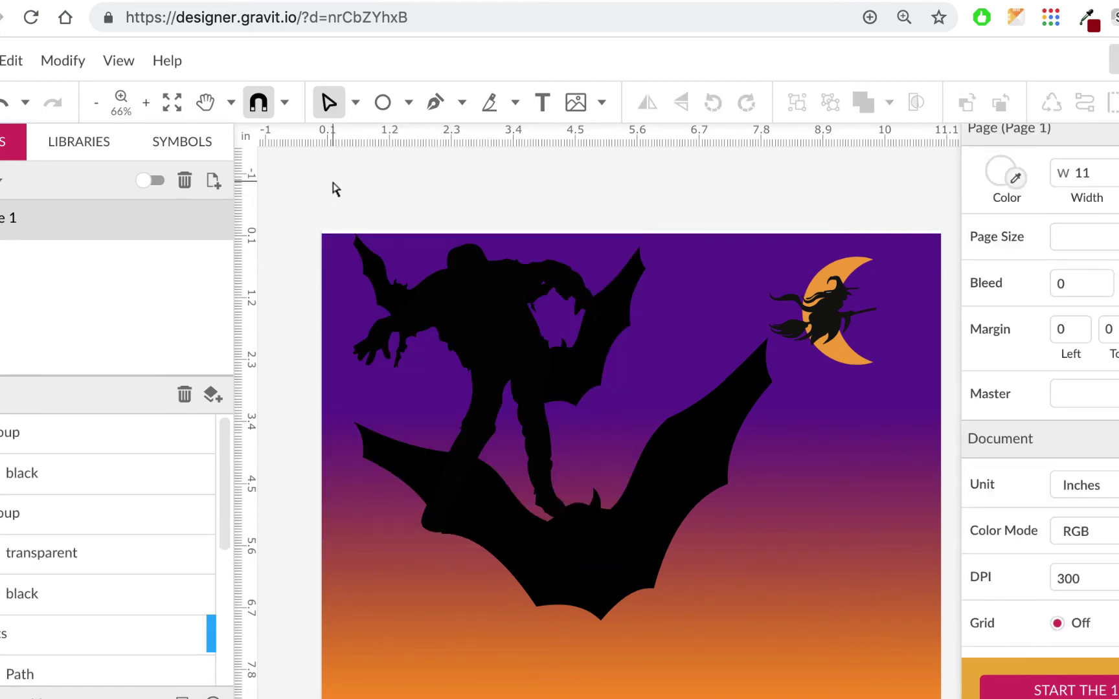
Step: Move the zombie group with the Pointer tool to the page's lower right, at about X 6.15, Y 3.37 in, feet on the bottom edge
click(355, 104)
click(382, 140)
drag(491, 314, 797, 485)
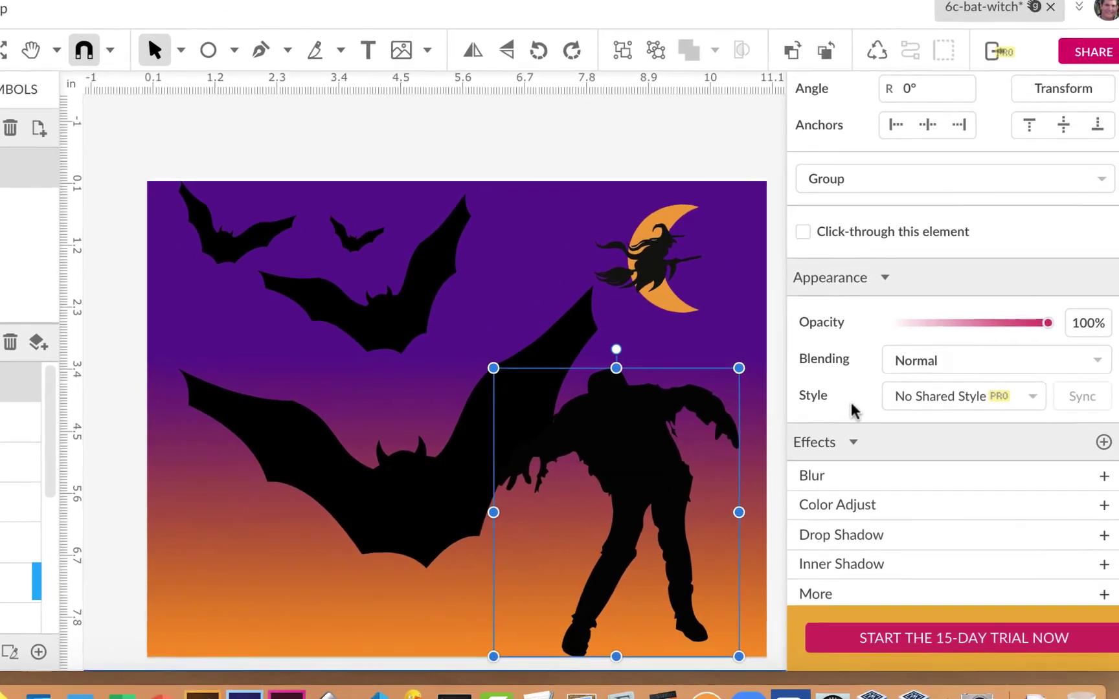
Step: Select the zombie's black path and change its fill to purple #9900FF, darkened to a near-black purple
click(853, 442)
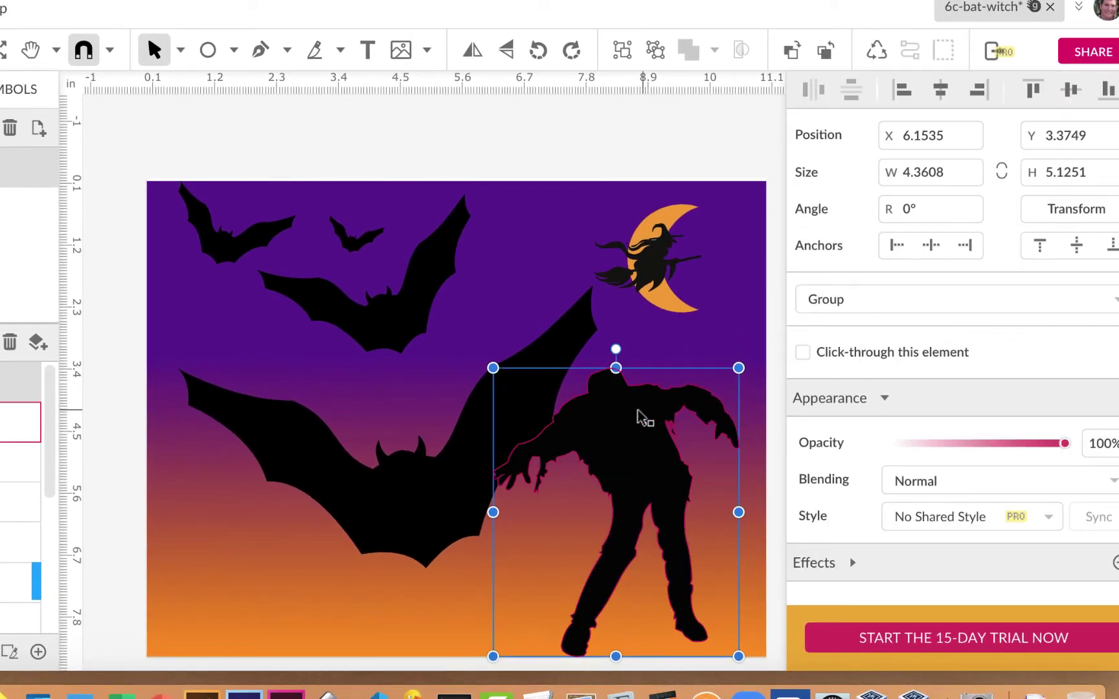
click(19, 422)
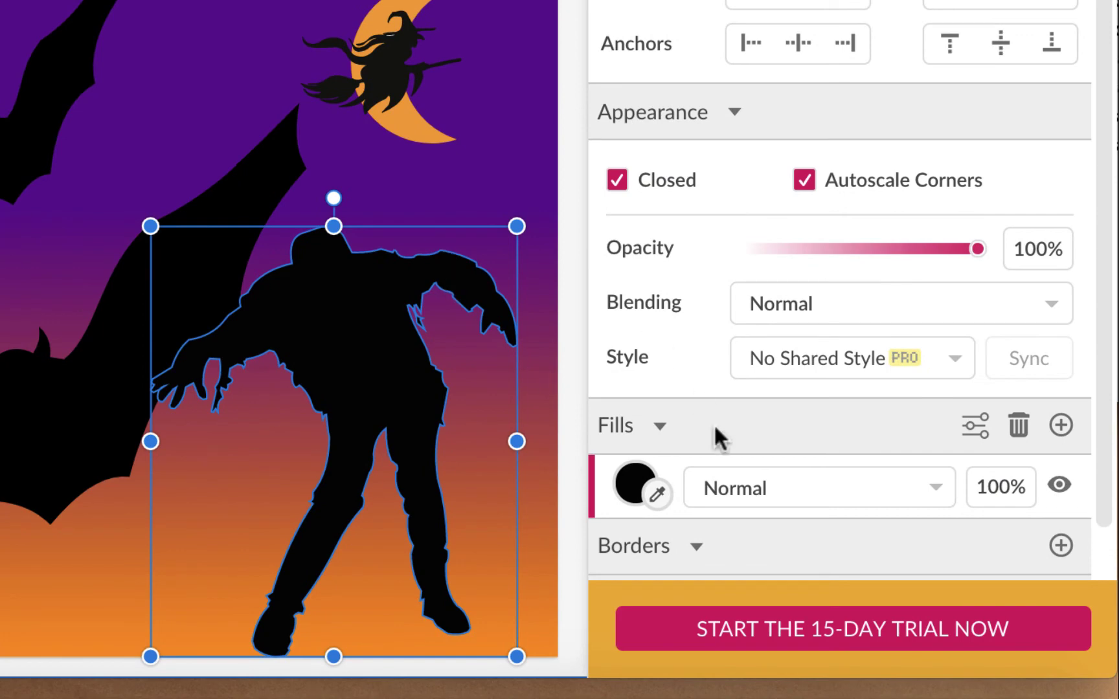
click(632, 486)
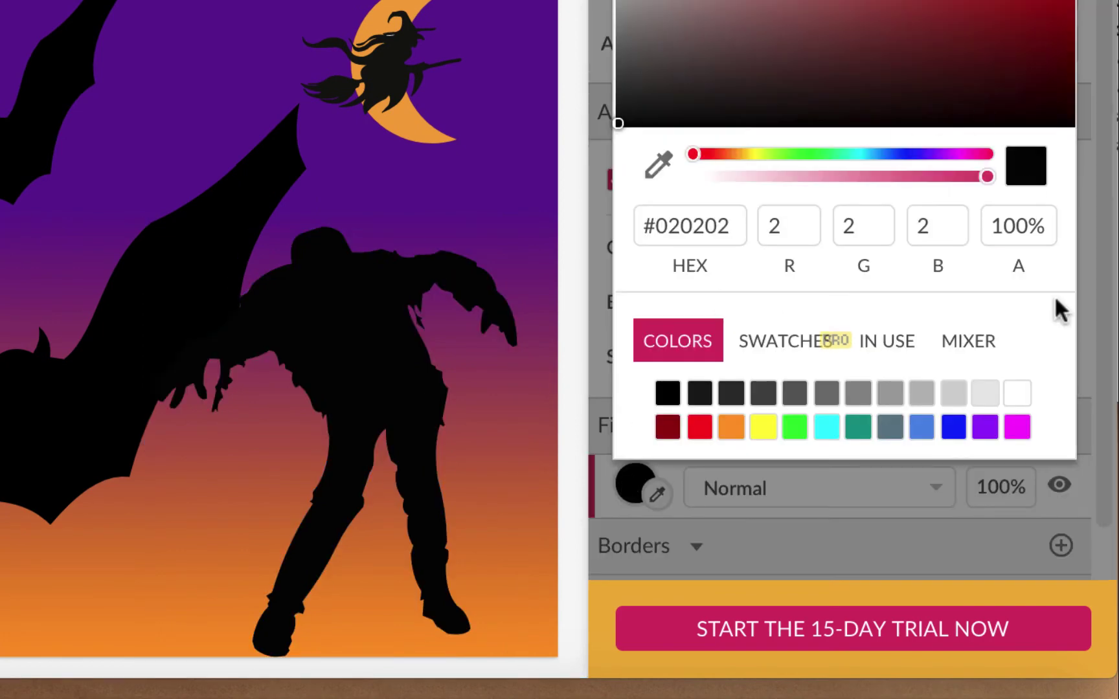
click(984, 430)
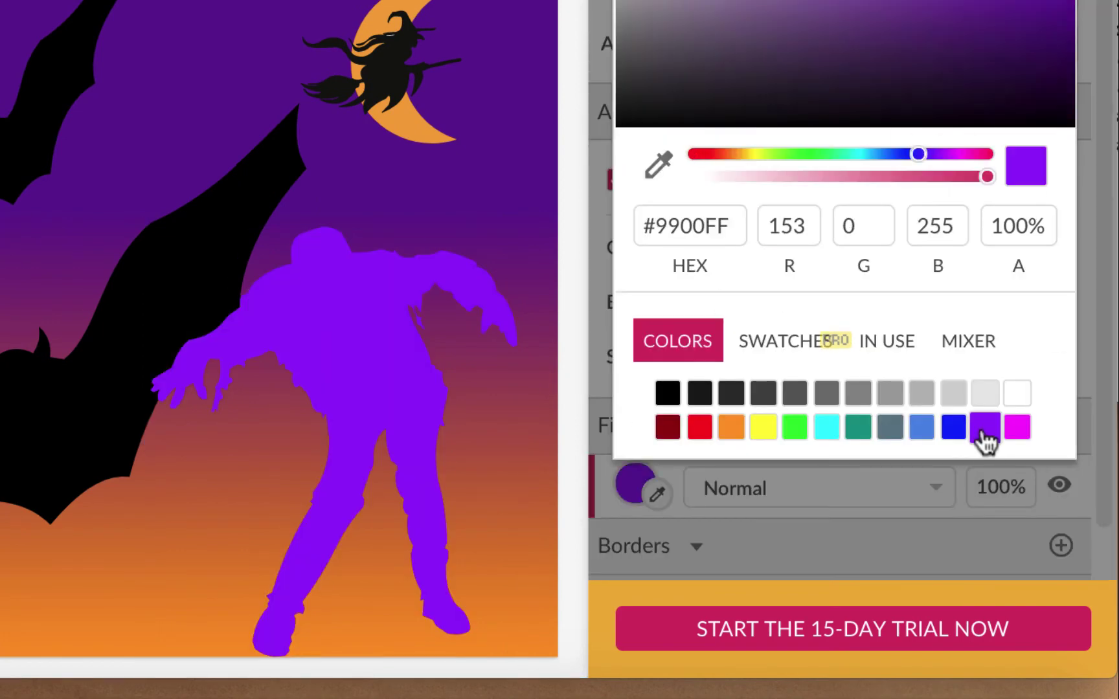
click(1009, 61)
click(995, 73)
click(355, 309)
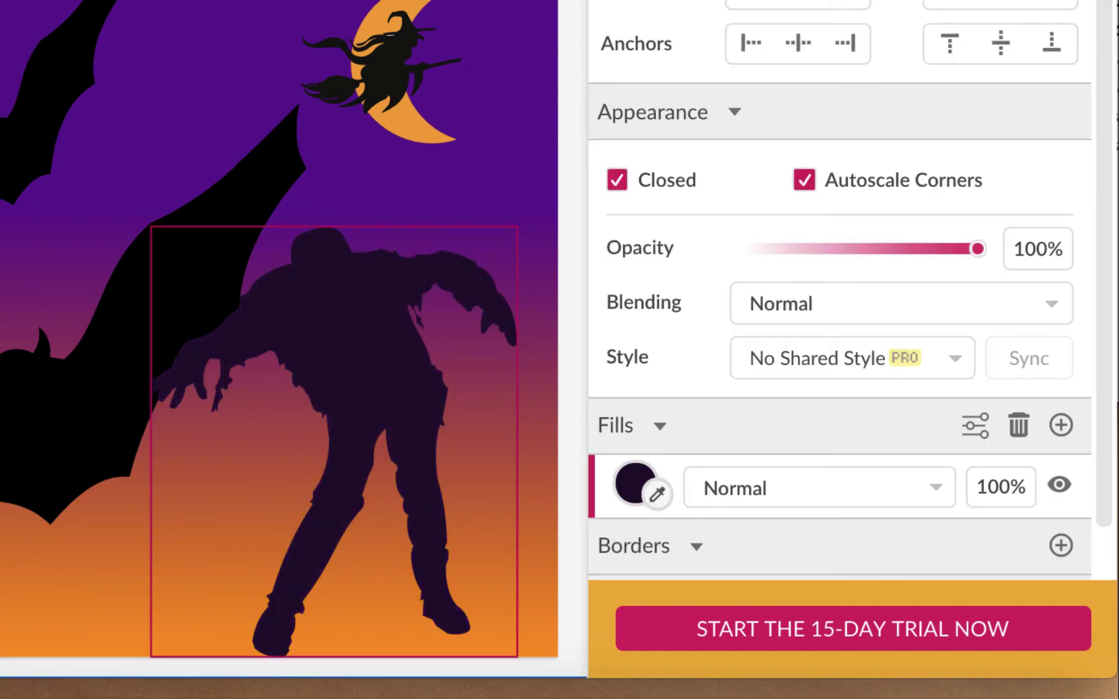
Step: Shrink the zombie group to about 3.16 by 3.72 in, and add a smaller copy of it to its left
click(355, 309)
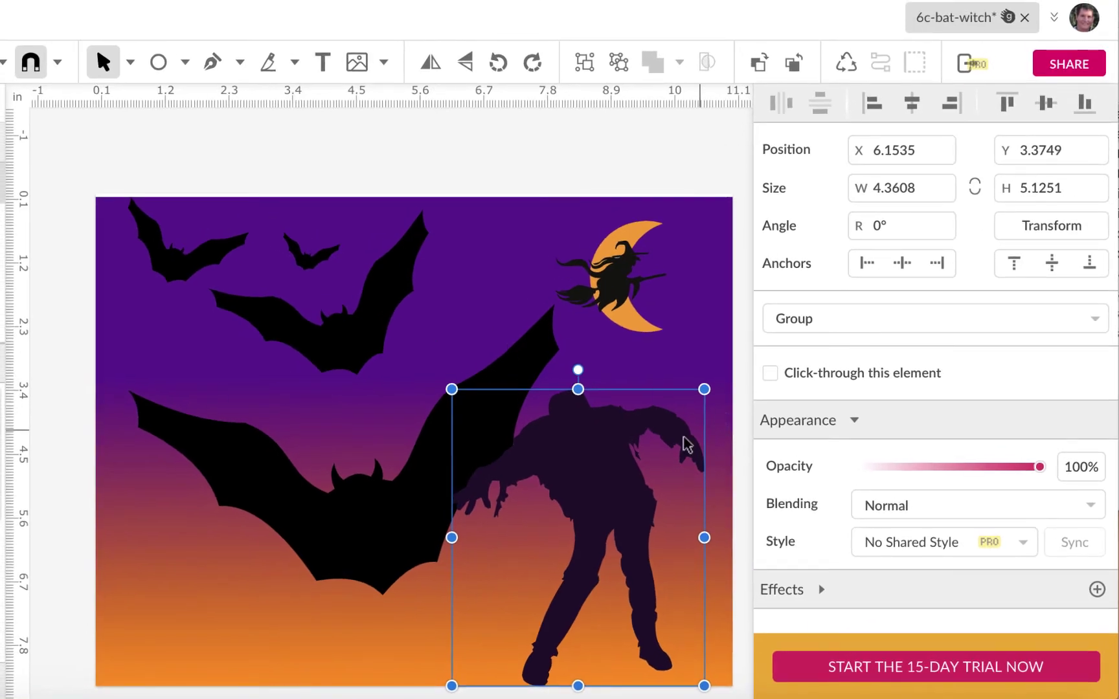
drag(705, 387, 702, 450)
drag(649, 479, 494, 518)
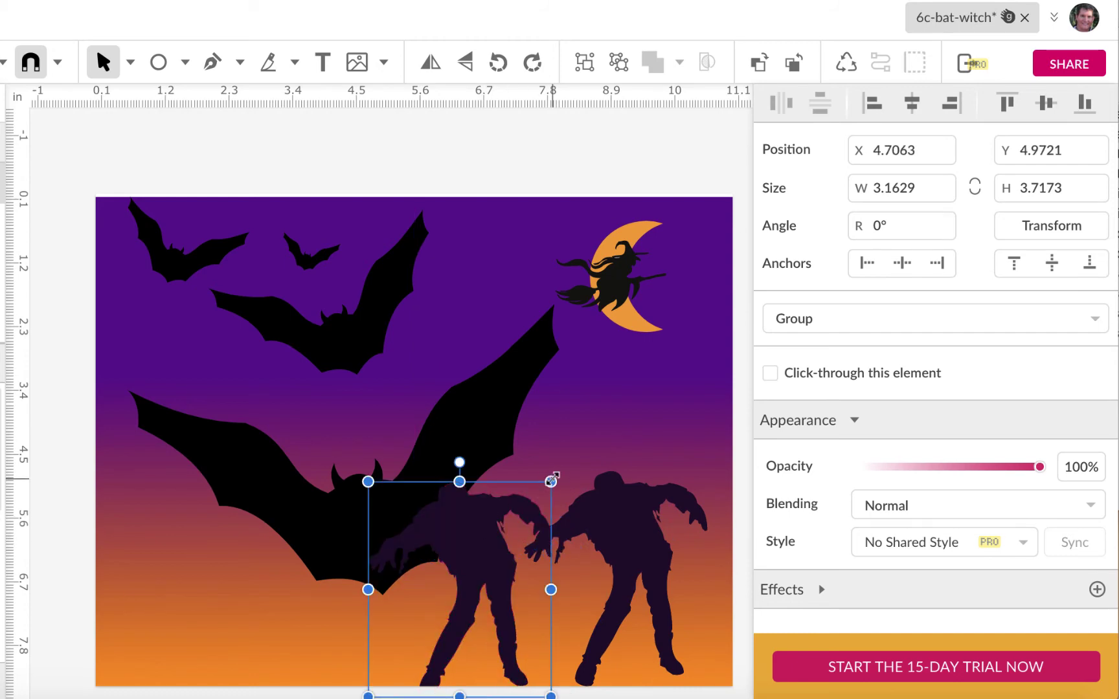
drag(551, 481, 509, 530)
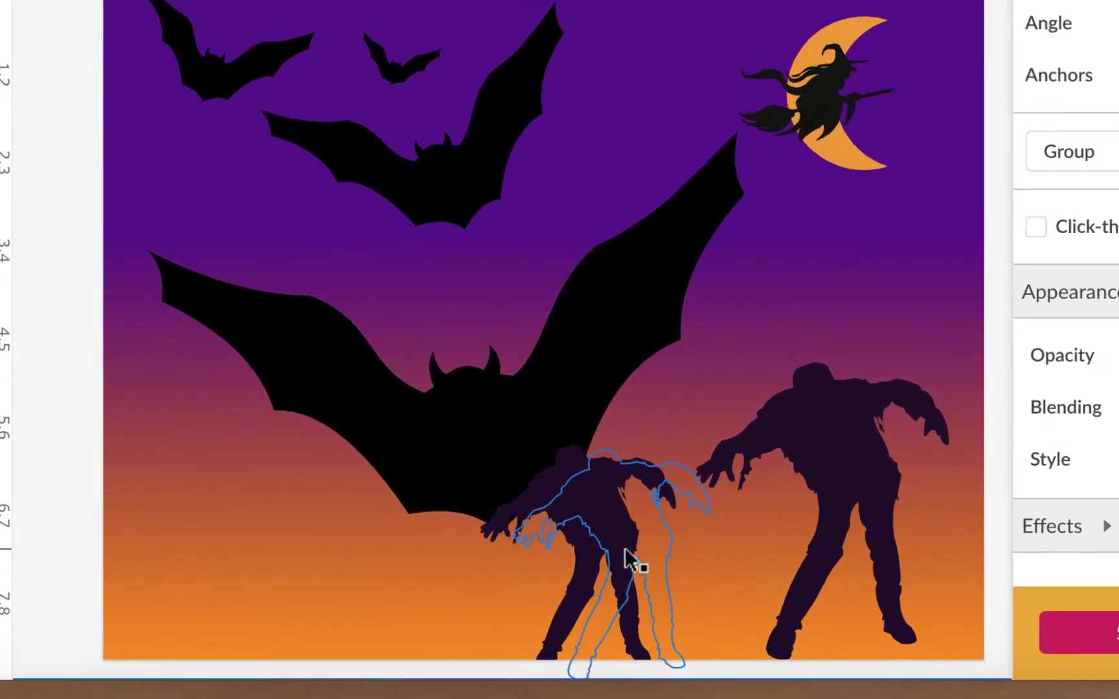
Step: Place another zombie copy in the page's lower-left corner, flip it horizontally, and scale it down
drag(626, 550, 248, 516)
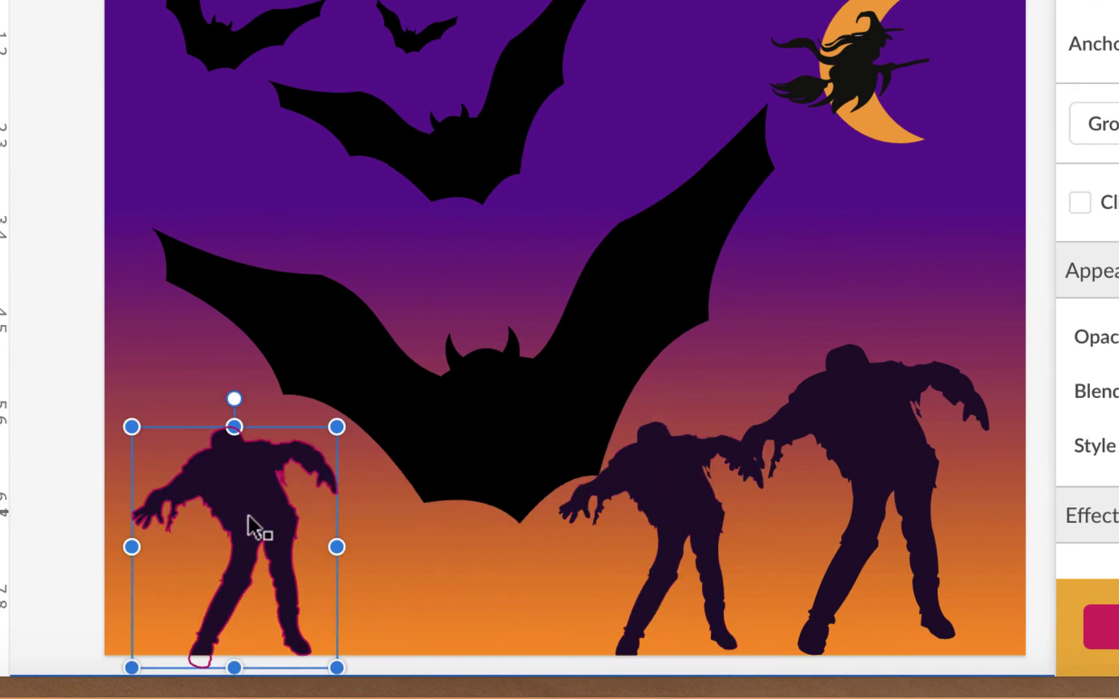
drag(132, 549, 481, 550)
drag(408, 521, 221, 508)
drag(305, 414, 283, 447)
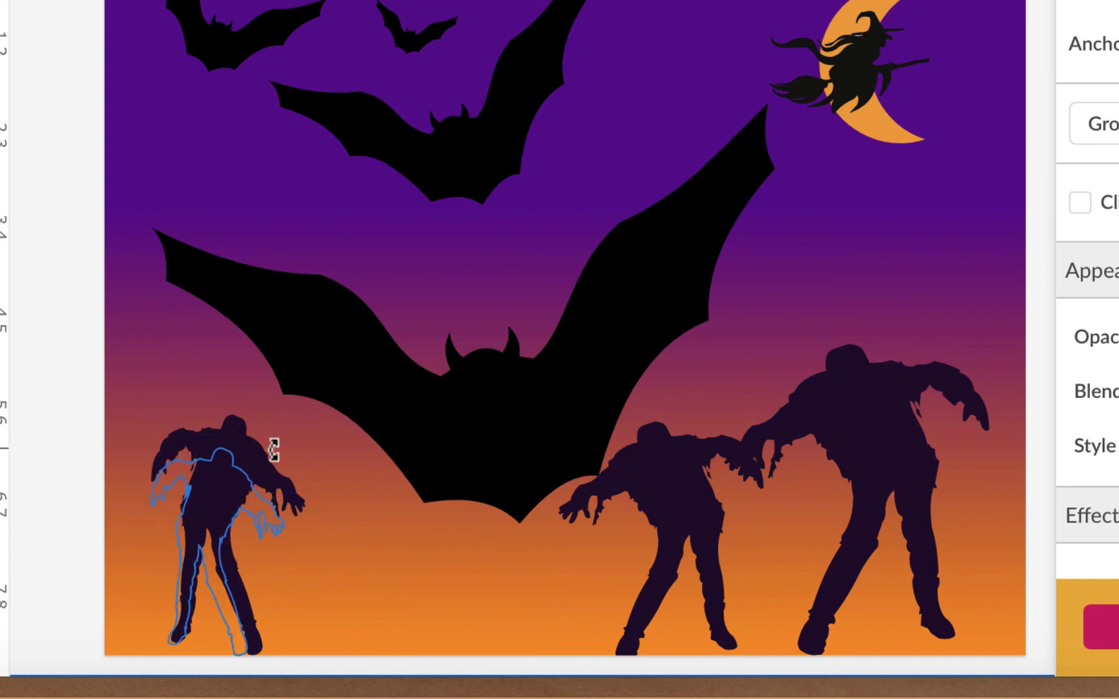
Step: Add two progressively smaller copies of the mirrored zombie to its right, along the bottom of the page
drag(206, 521, 338, 515)
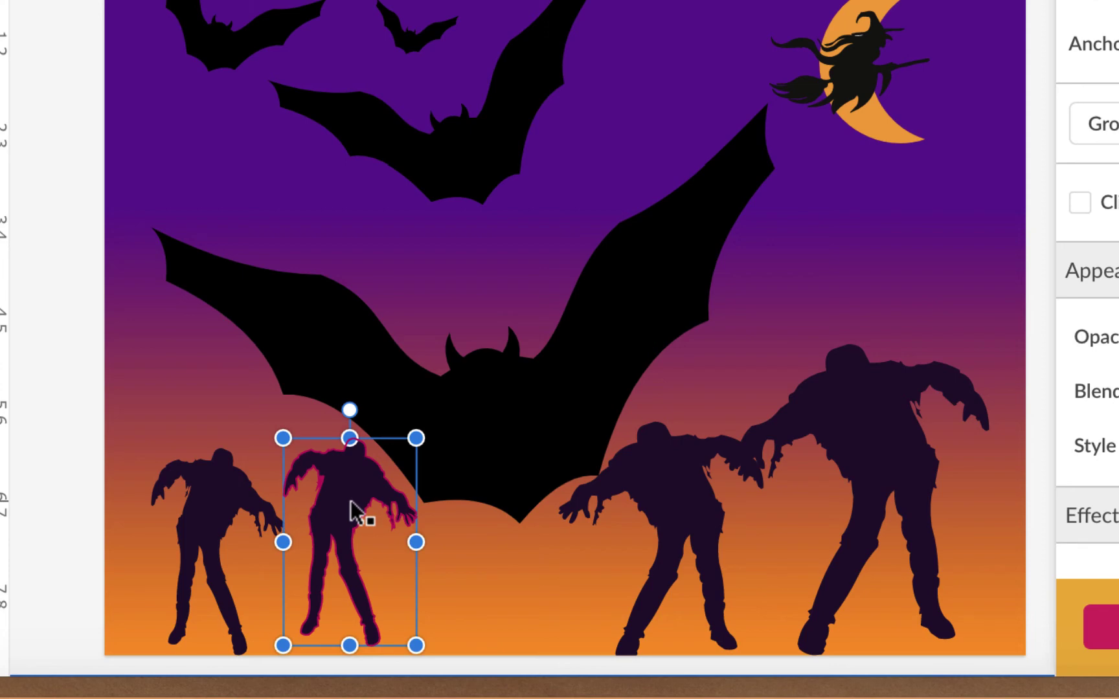
drag(347, 480, 346, 510)
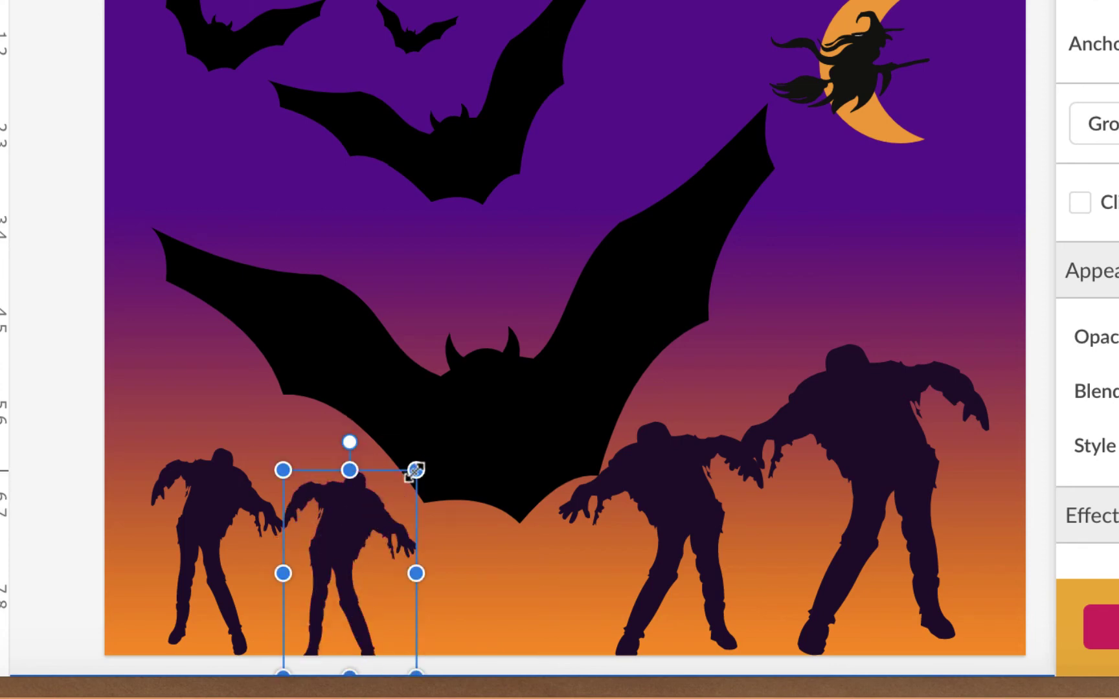
drag(416, 470, 393, 483)
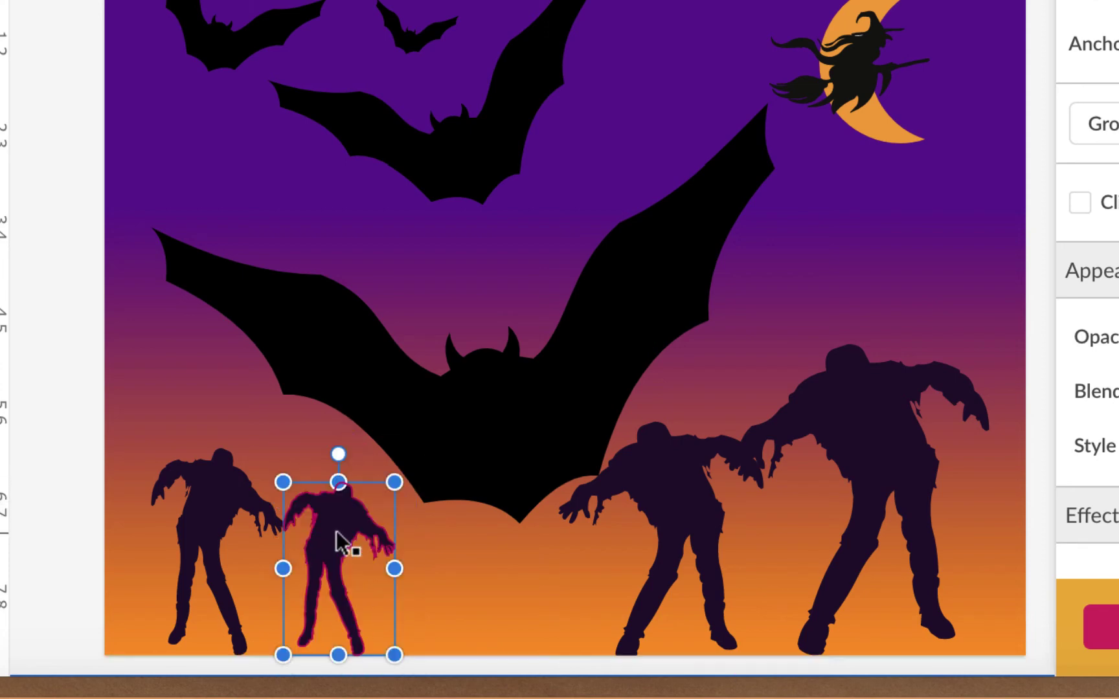
drag(335, 532, 417, 537)
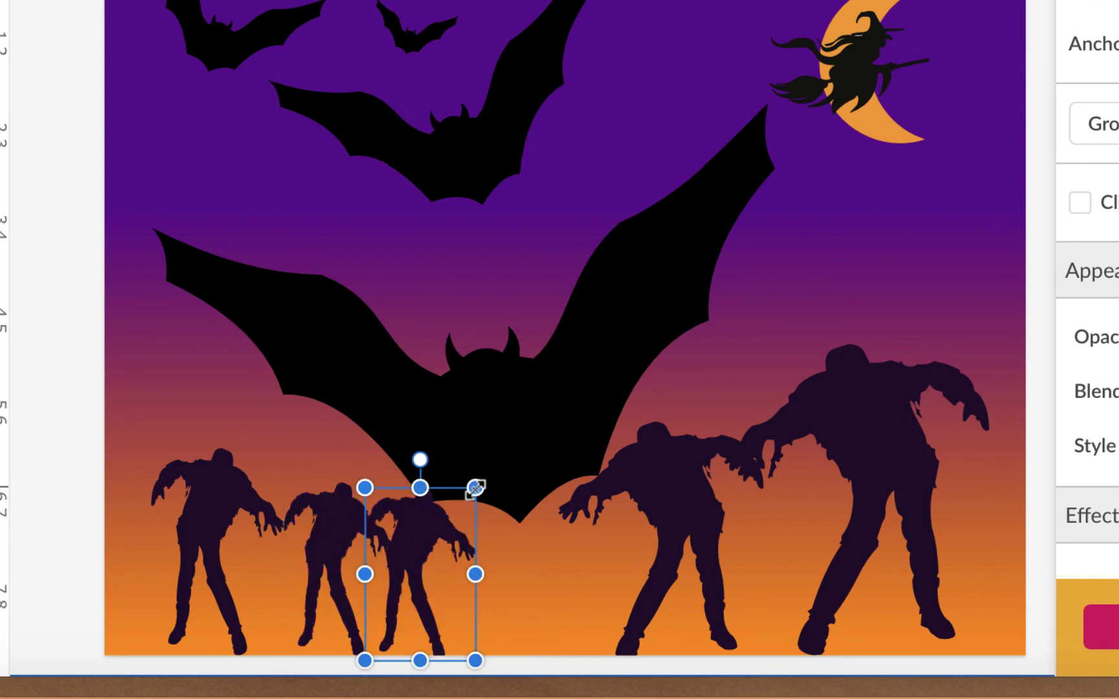
drag(476, 487, 455, 529)
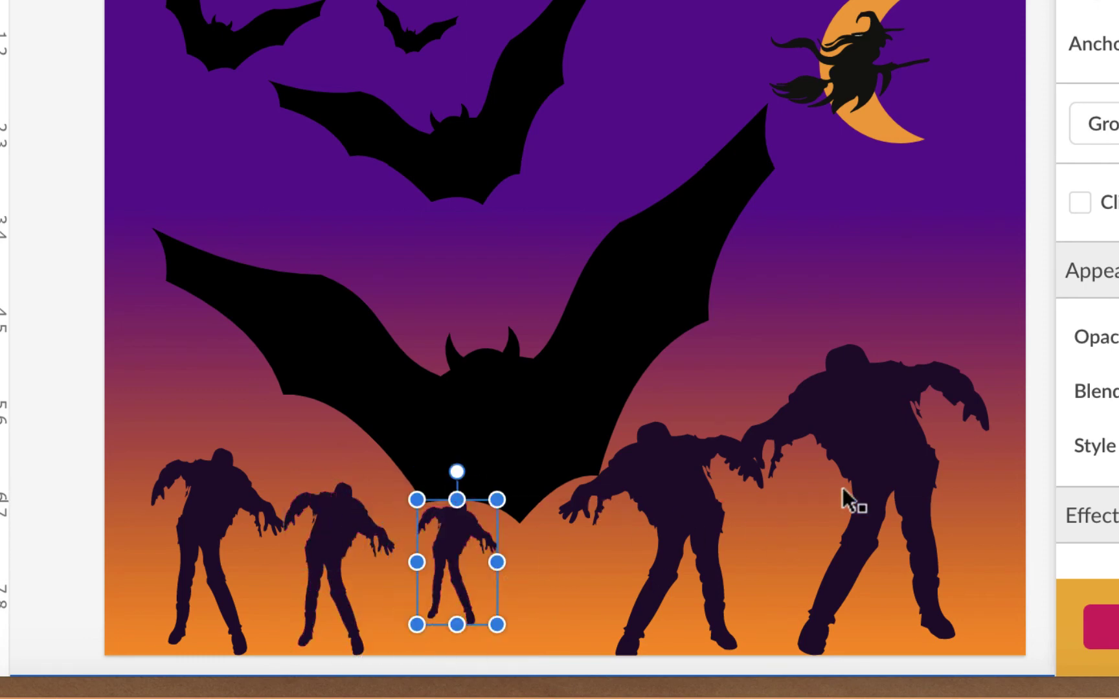
Step: Enlarge the rightmost zombie to about 4.35 in wide and position it at about X 6.80 in, its feet running off the page
click(909, 461)
drag(724, 345, 674, 308)
drag(912, 442, 912, 425)
click(937, 160)
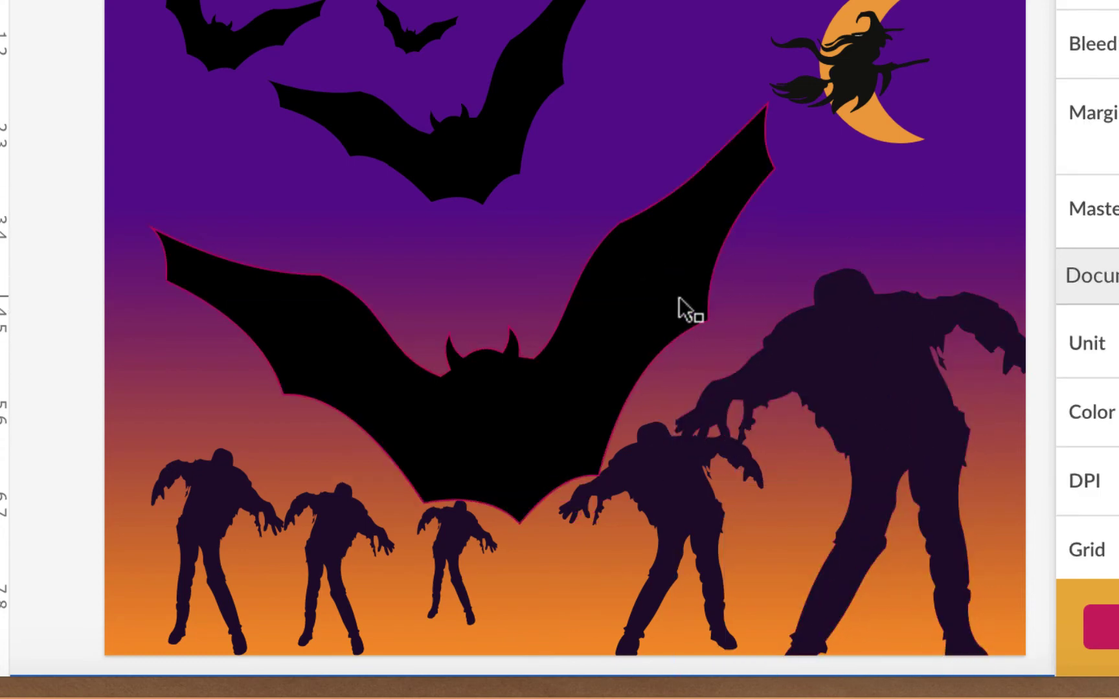
Step: Move the largest bat up, clear of the zombies, and scale it to about 6.76 in wide at about X 0.73 in
drag(676, 292, 669, 242)
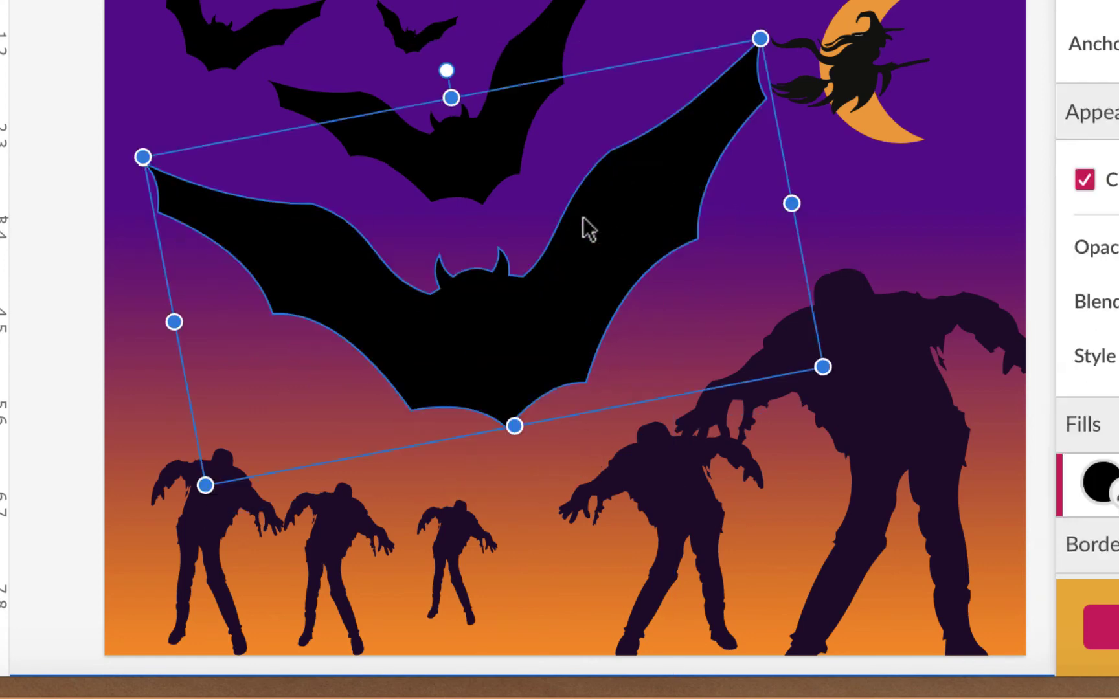
drag(823, 368, 761, 349)
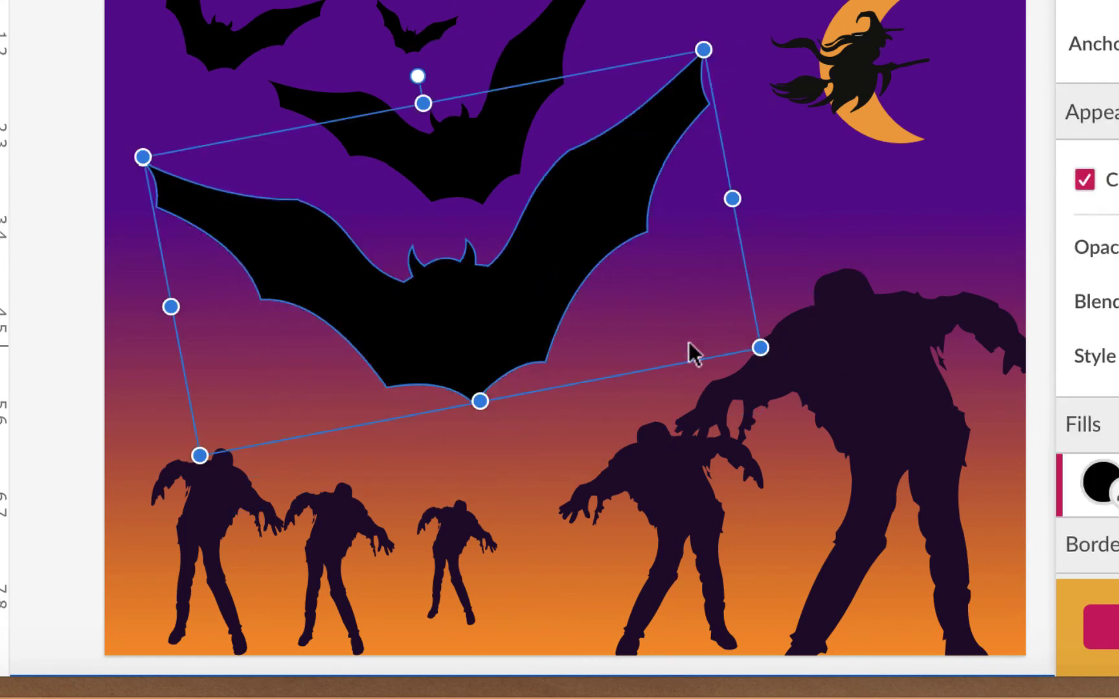
drag(525, 260, 546, 264)
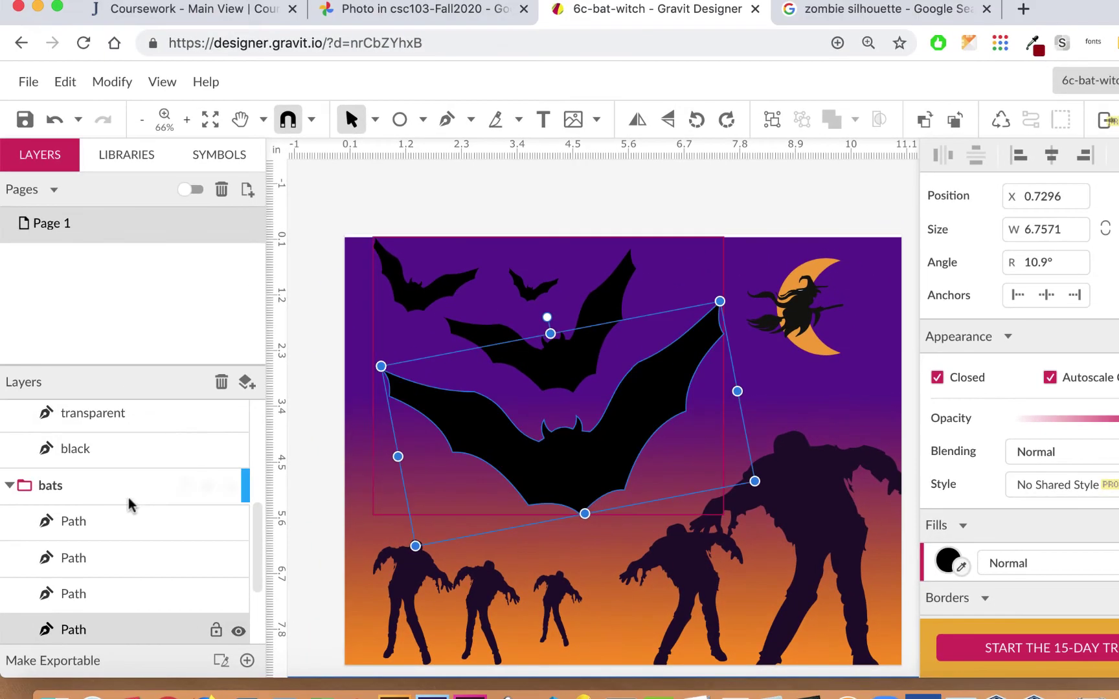
Step: Collapse the bats layer in the layer list and clear the selection
click(9, 485)
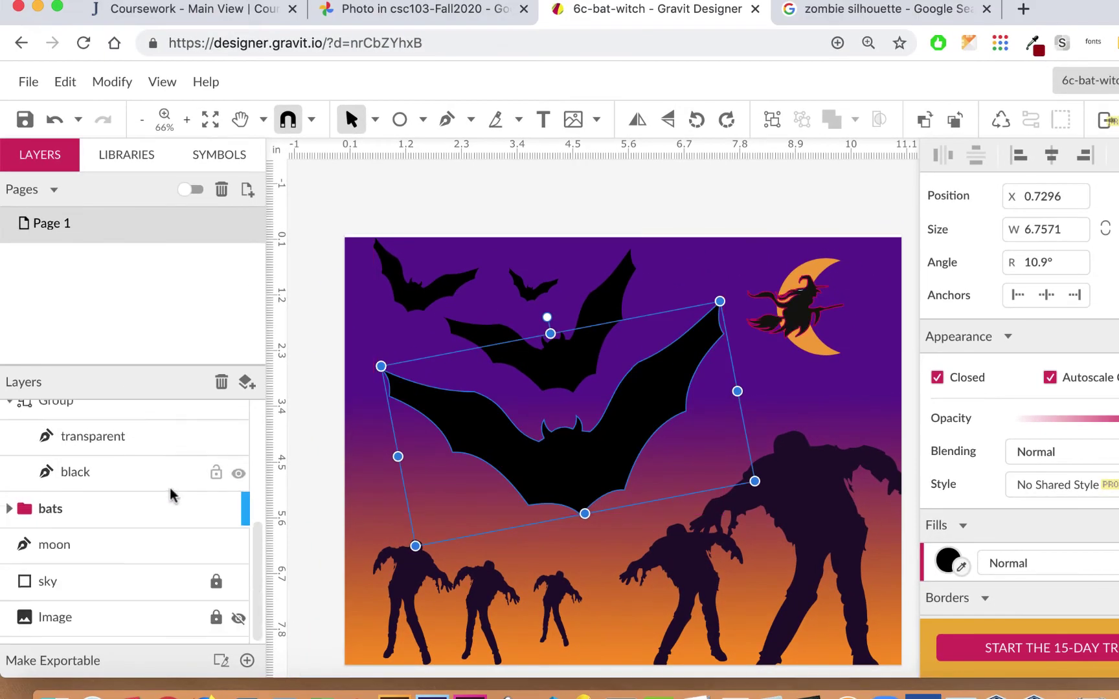
scroll(170, 488, up, 4)
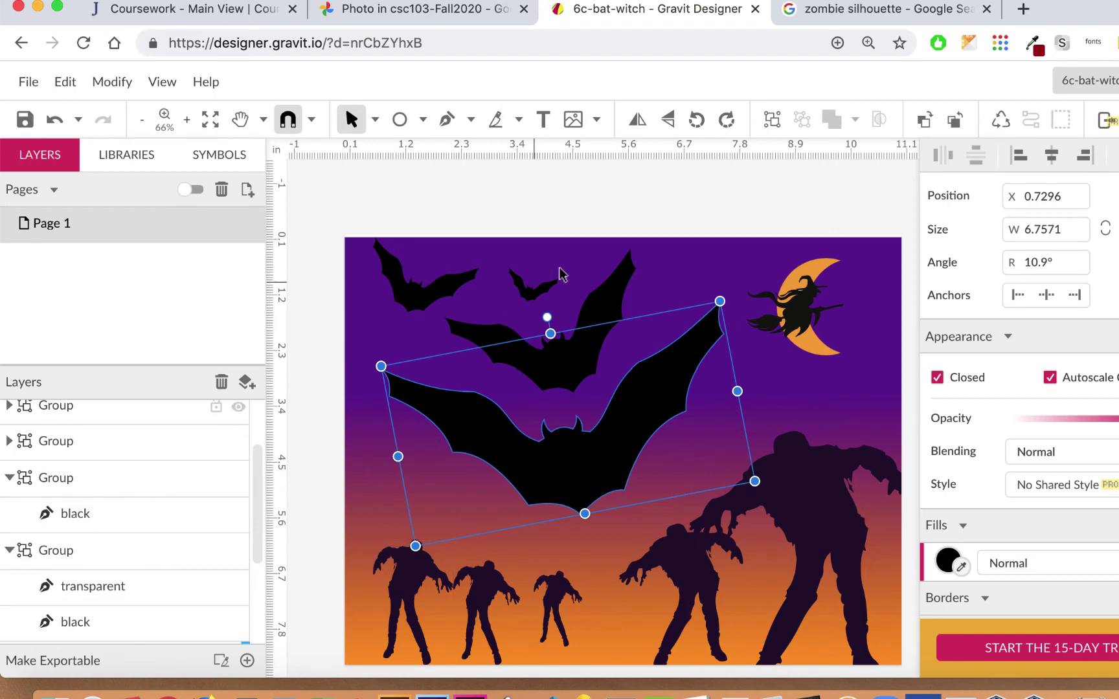
click(650, 210)
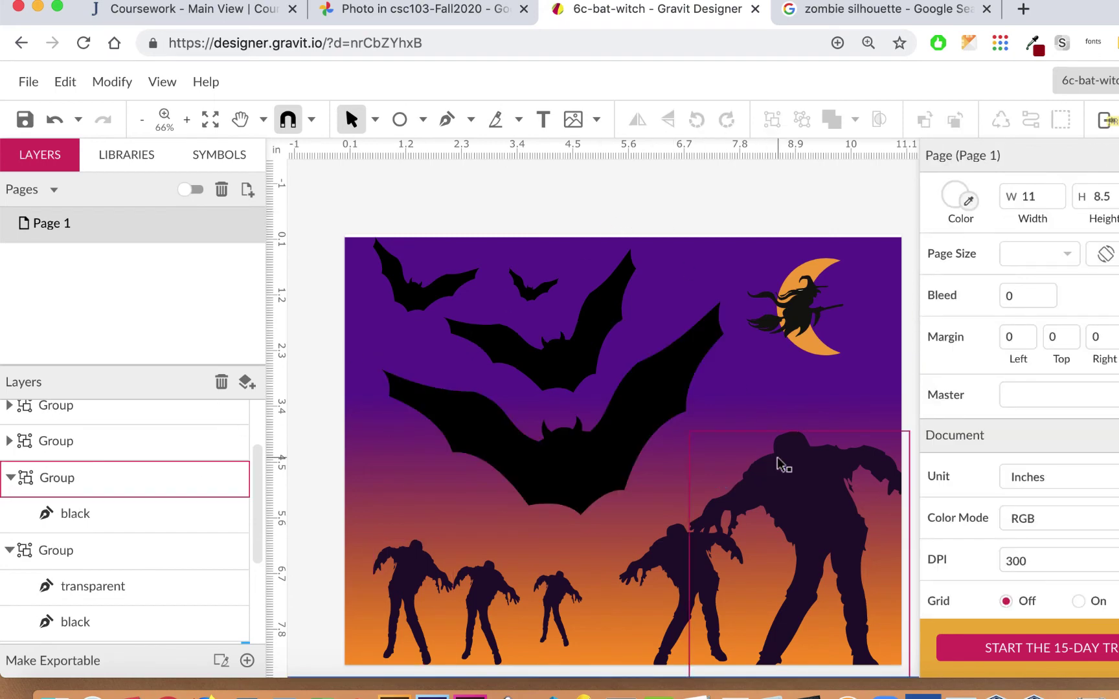
Step: Select the black path inside the largest zombie's group and set its fill to #000000
scroll(779, 461, down, 2)
click(481, 537)
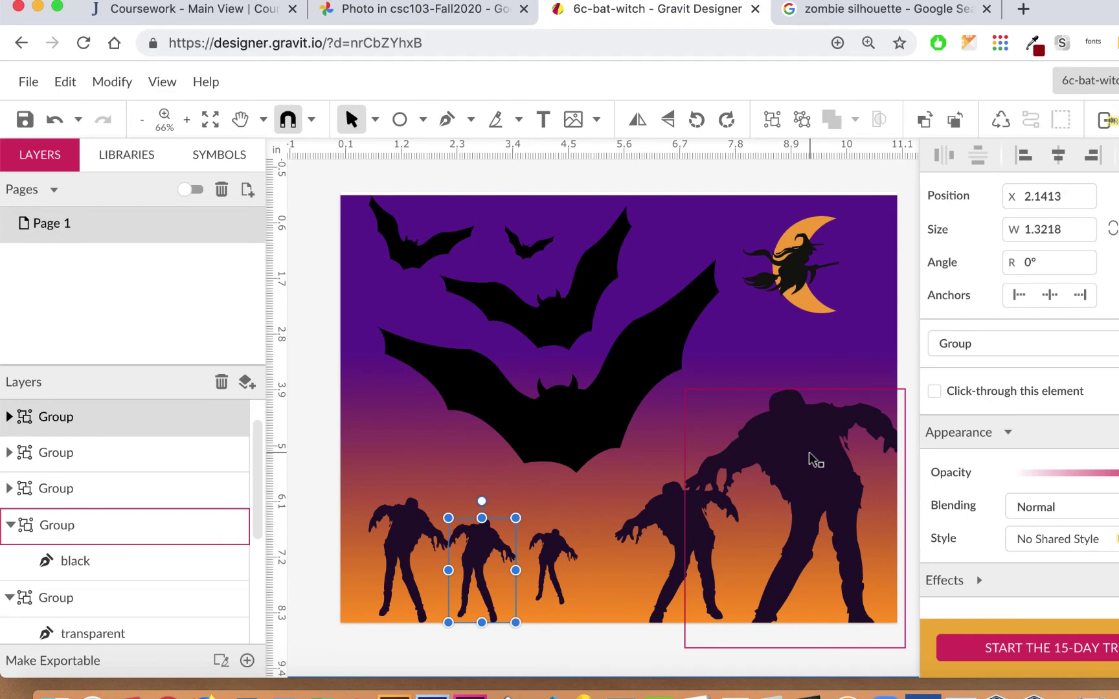
scroll(815, 460, down, 3)
click(799, 417)
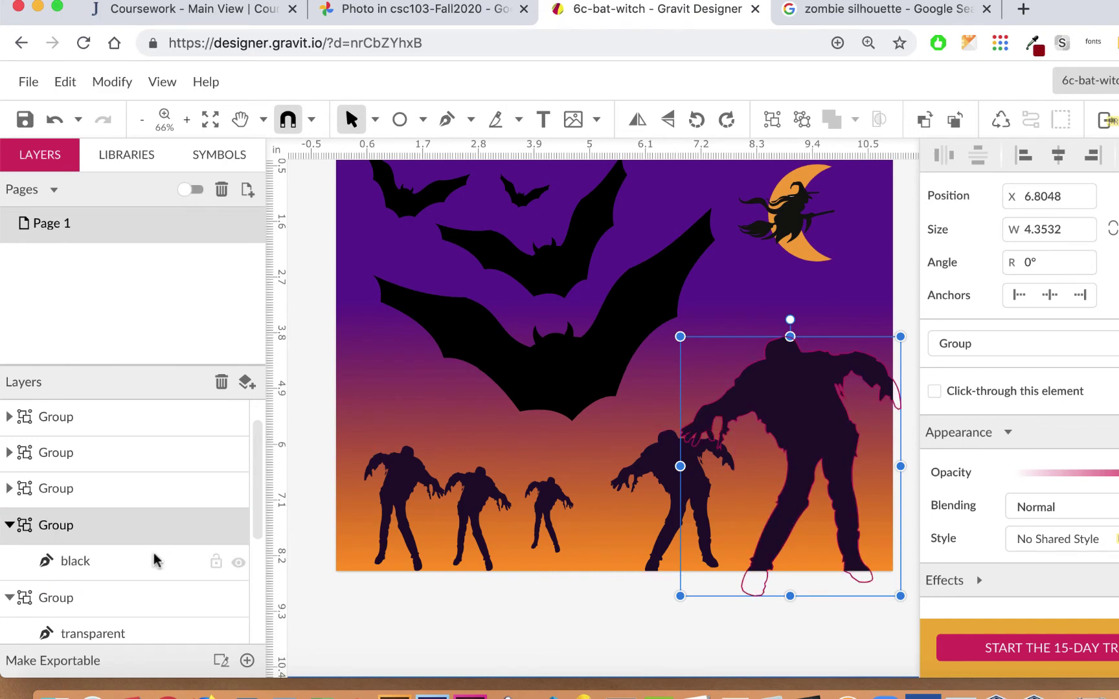
click(79, 562)
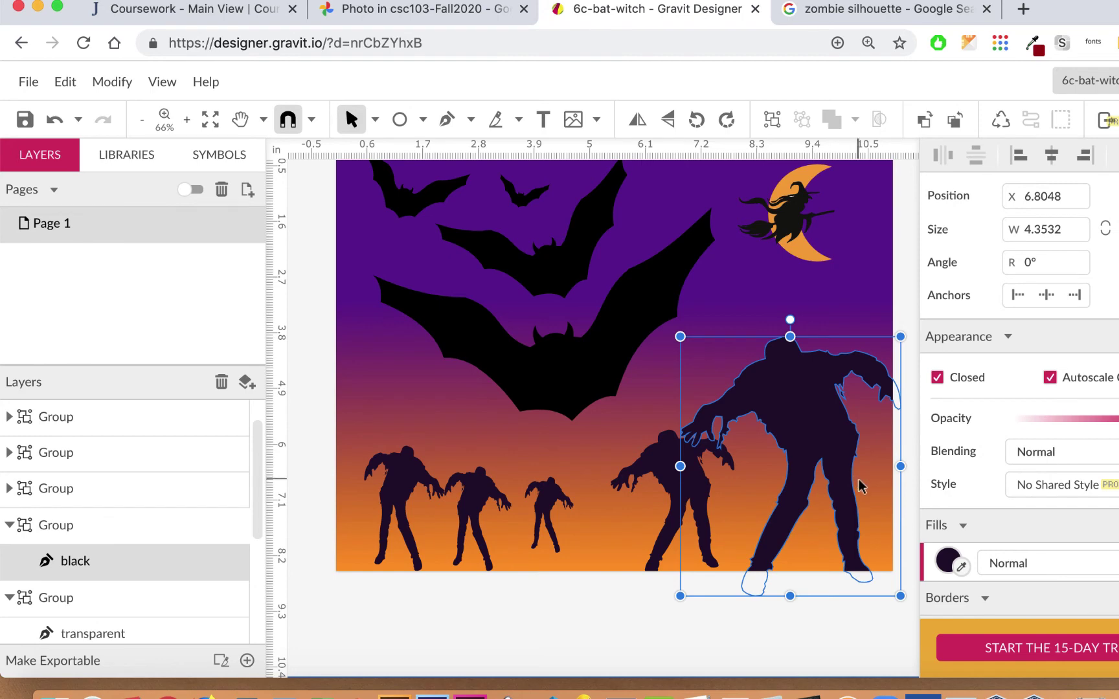
click(947, 561)
click(974, 506)
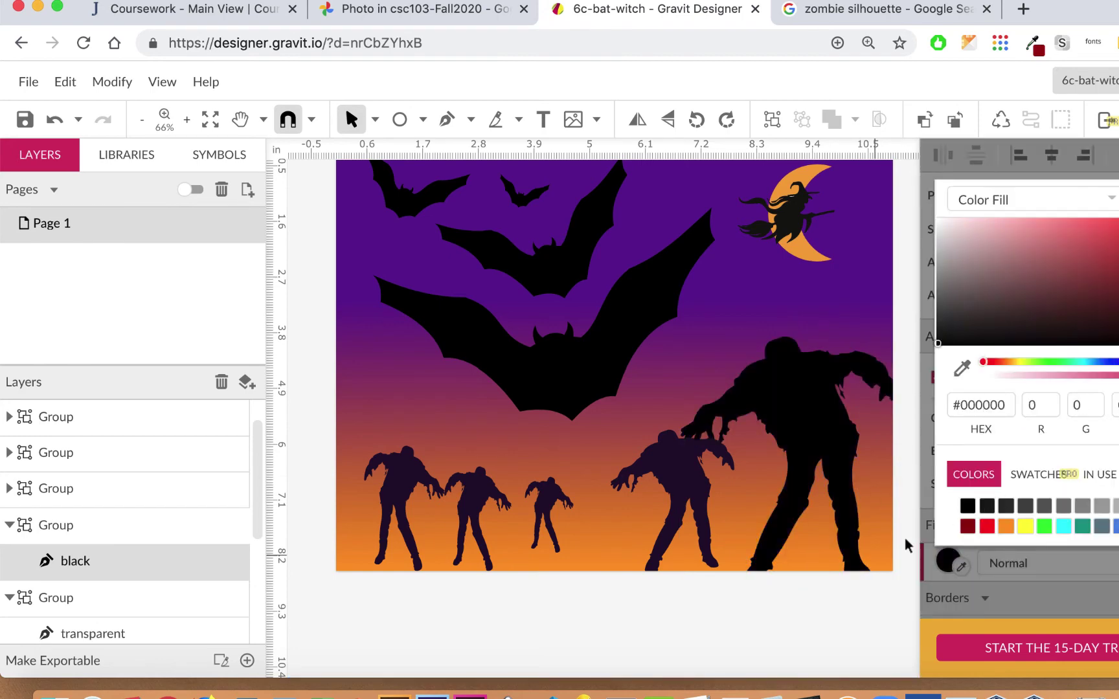
click(789, 607)
scroll(790, 611, up, 3)
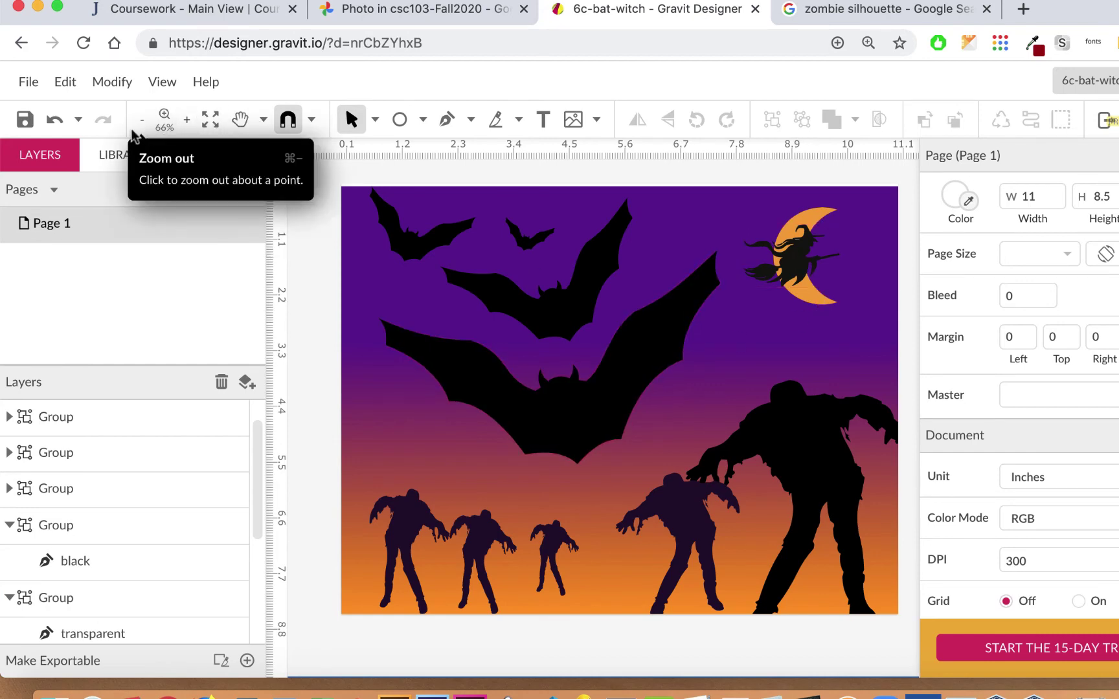
Step: Inspect the artwork in Outline View, and return to the normal color view
click(161, 84)
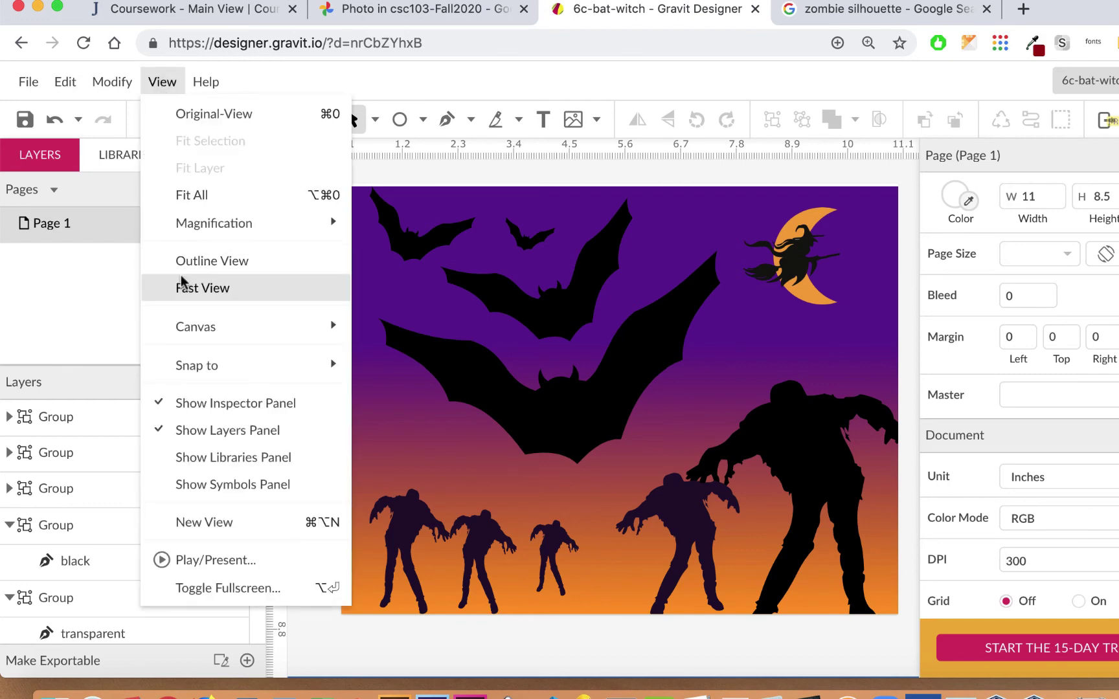
click(200, 262)
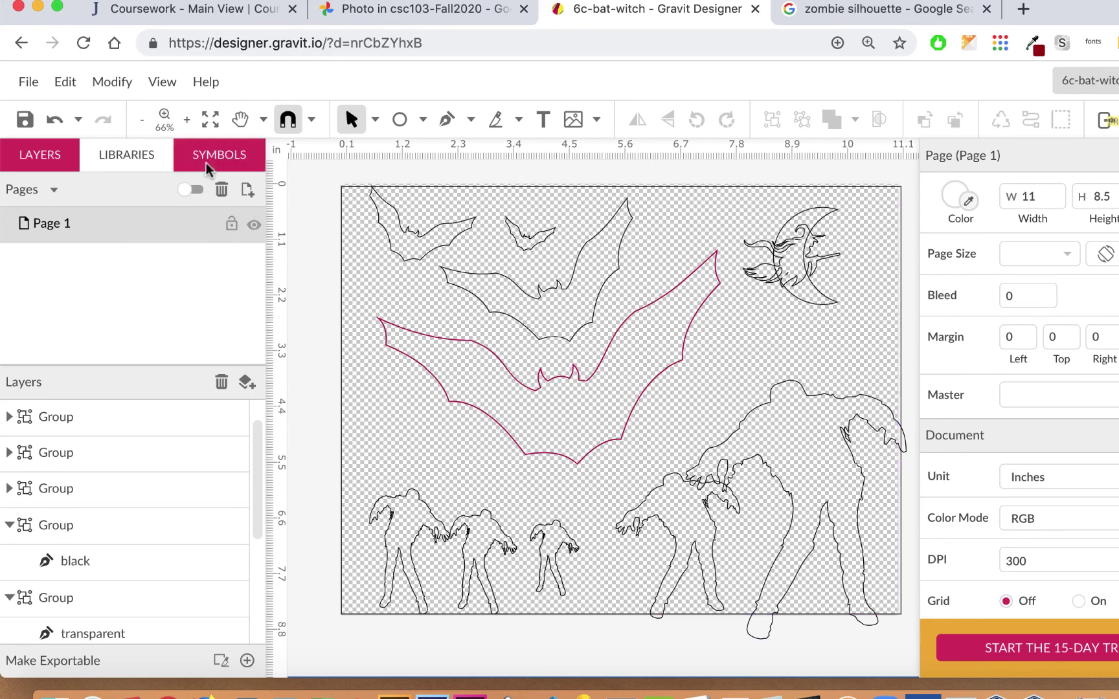
click(170, 87)
click(170, 260)
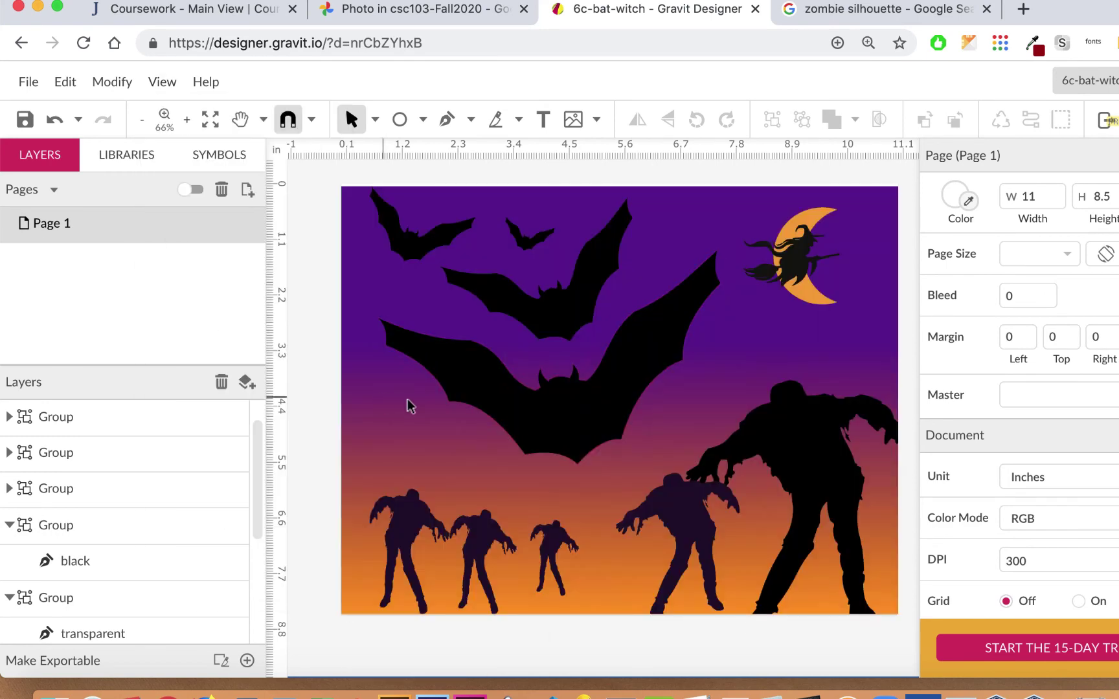
Step: Save the 6c-bat-witch file, and turn on sharing to copy its share link
click(24, 120)
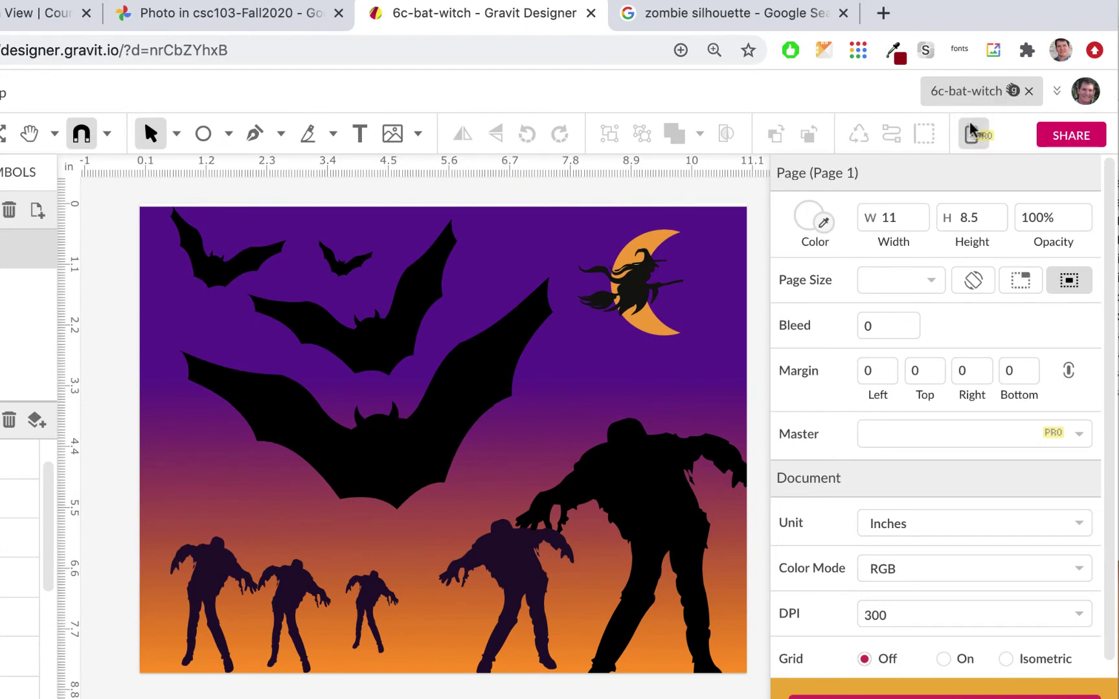
click(1071, 137)
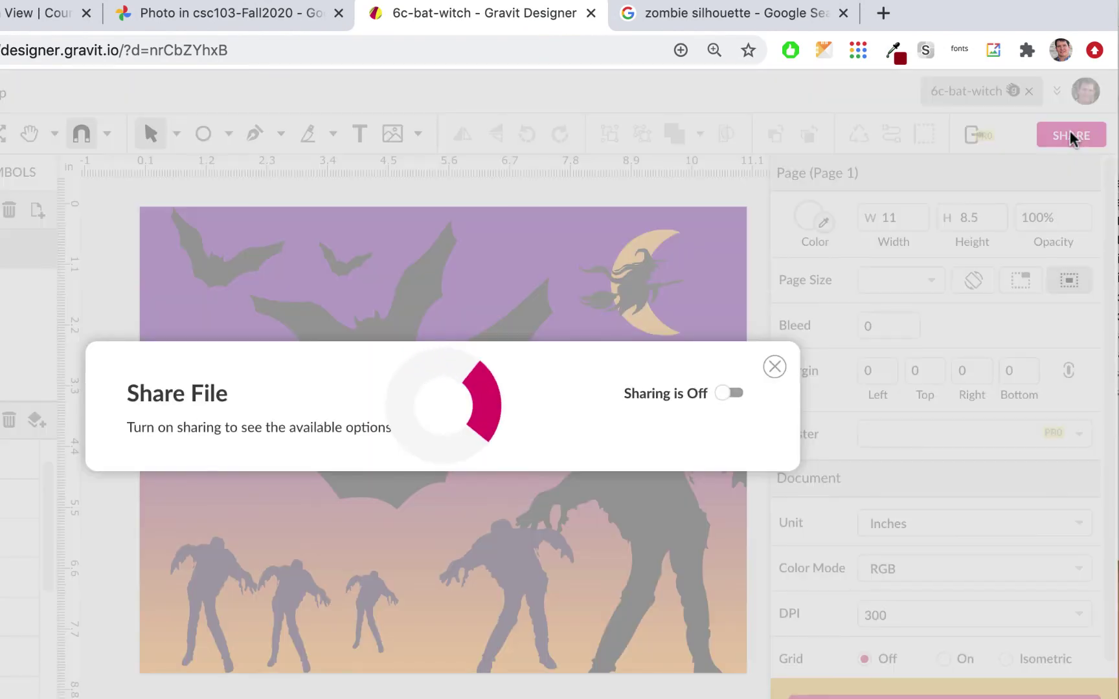
click(711, 396)
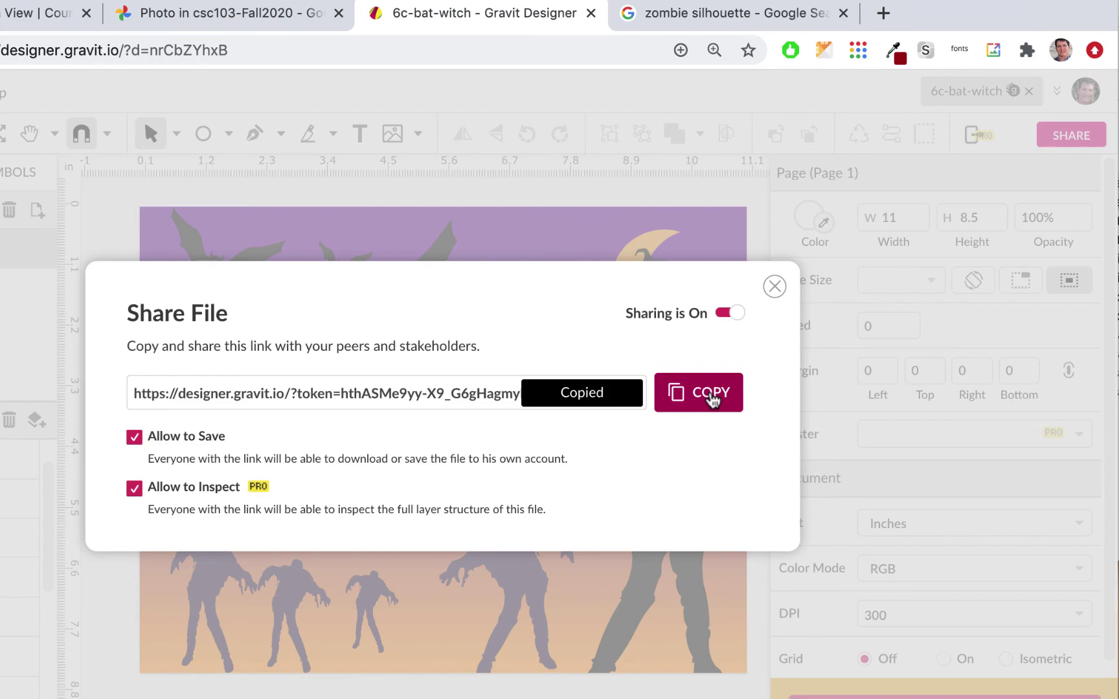
Step: Switch to the Coursework page and open the assignment "6c - Gravit Bat Witch"
click(43, 15)
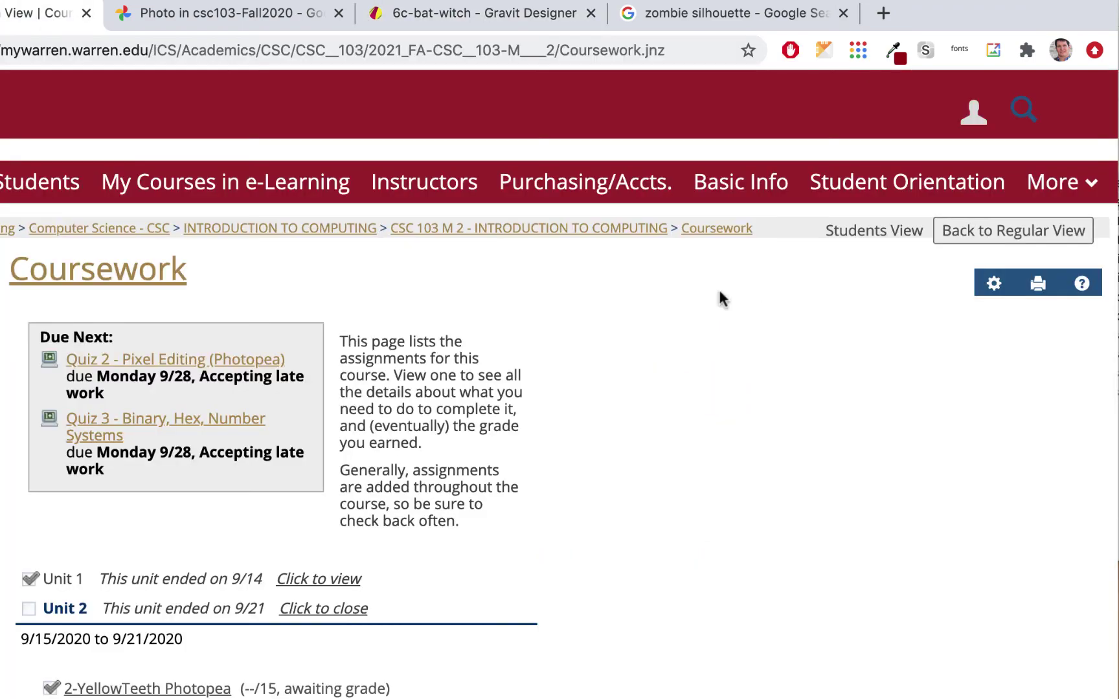
scroll(717, 287, down, 10)
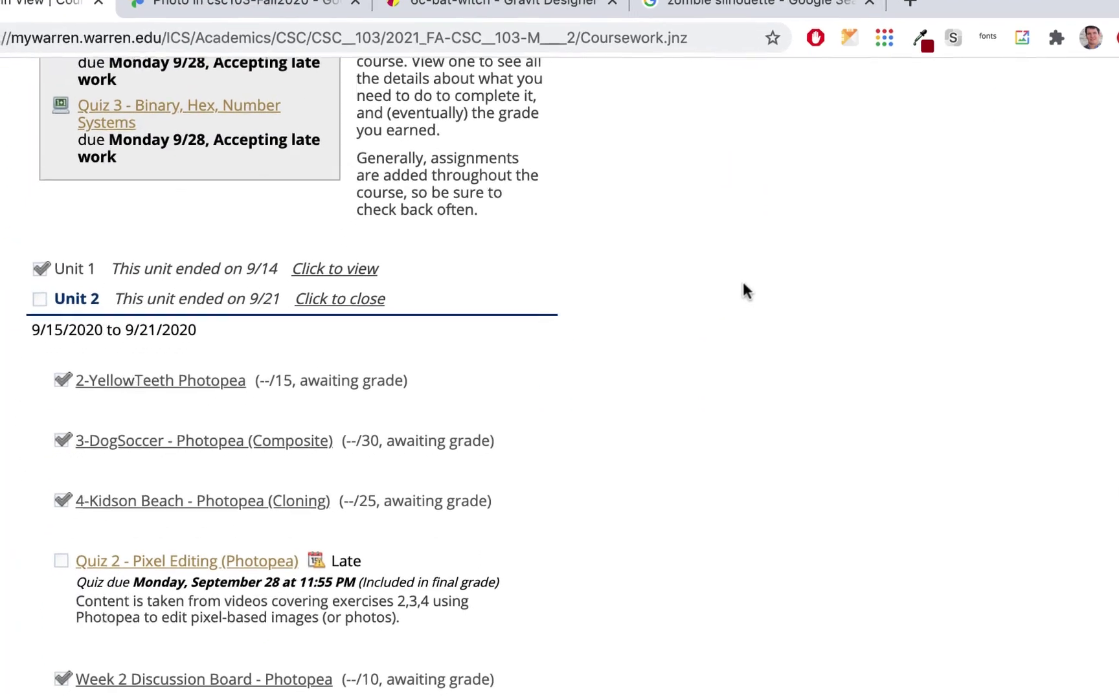
scroll(1016, 192, down, 6)
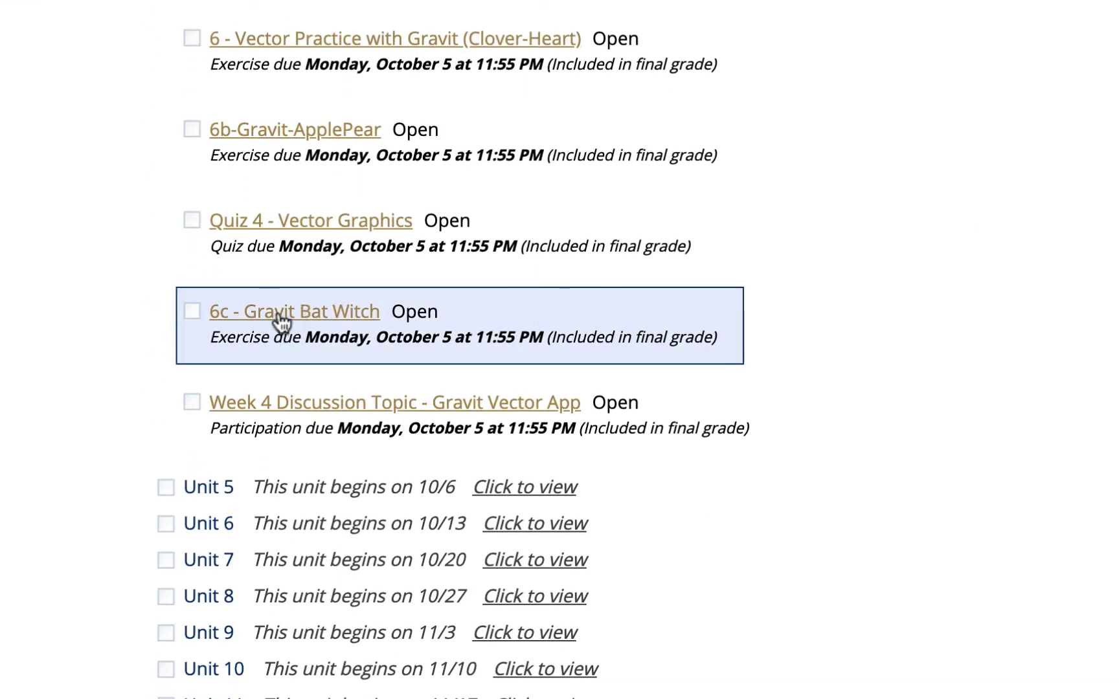
click(363, 316)
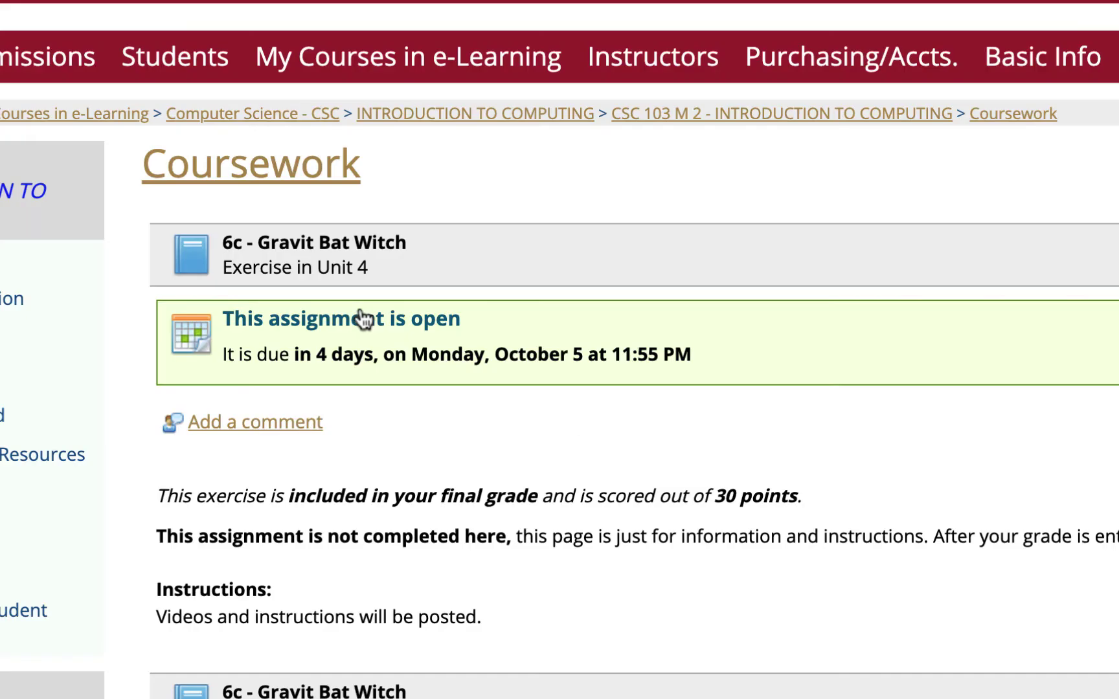
Step: Add a comment to the assignment with the copied share link (including its token) inserted as a hyperlink targeting New window, and save it
click(290, 431)
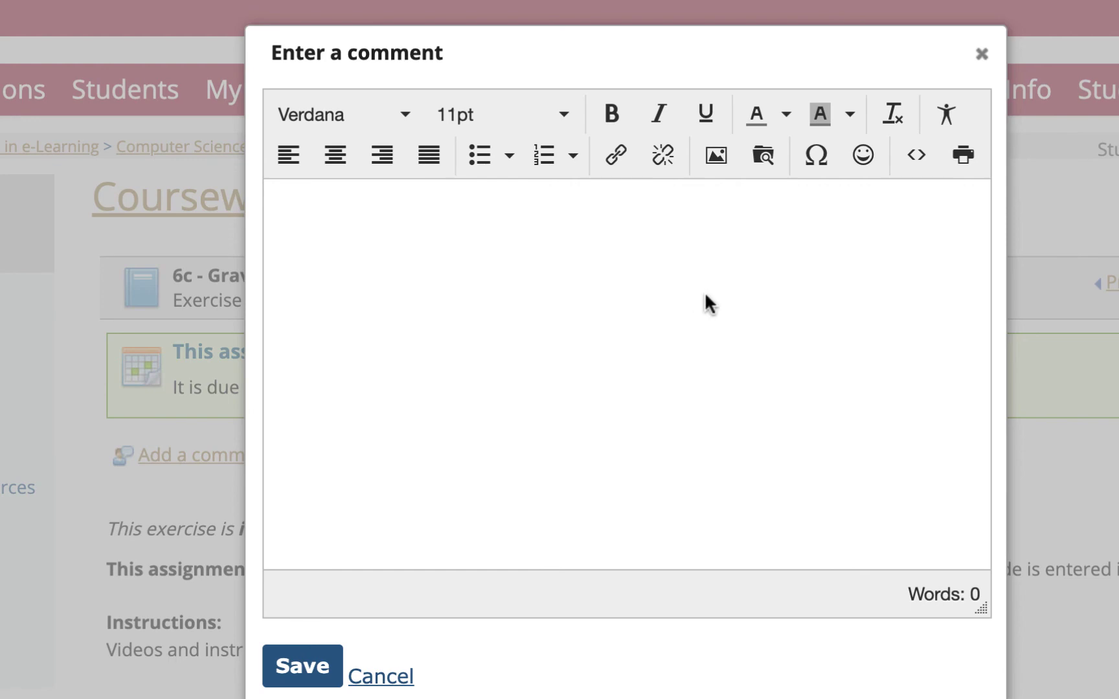
click(616, 156)
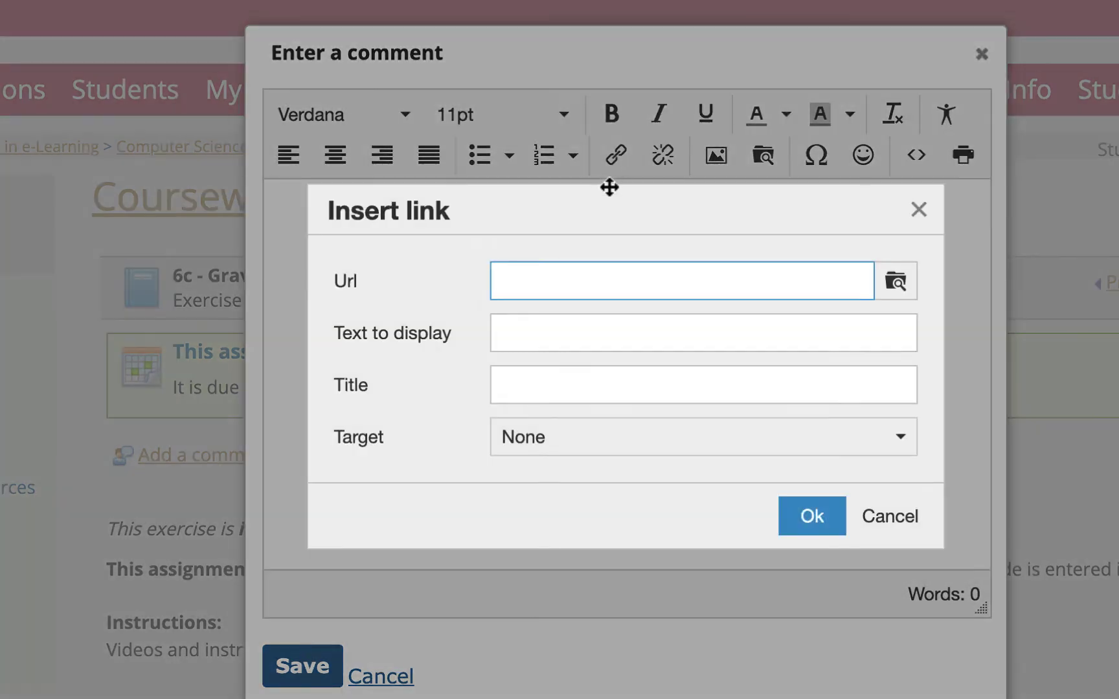
key(ctrl+v)
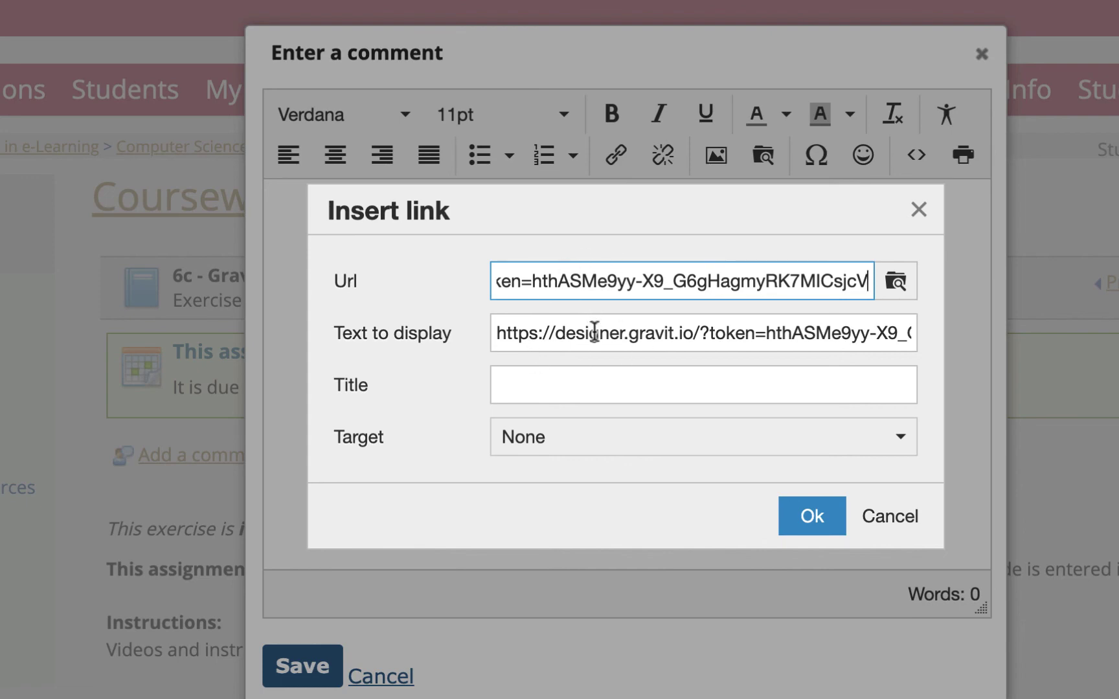
click(835, 440)
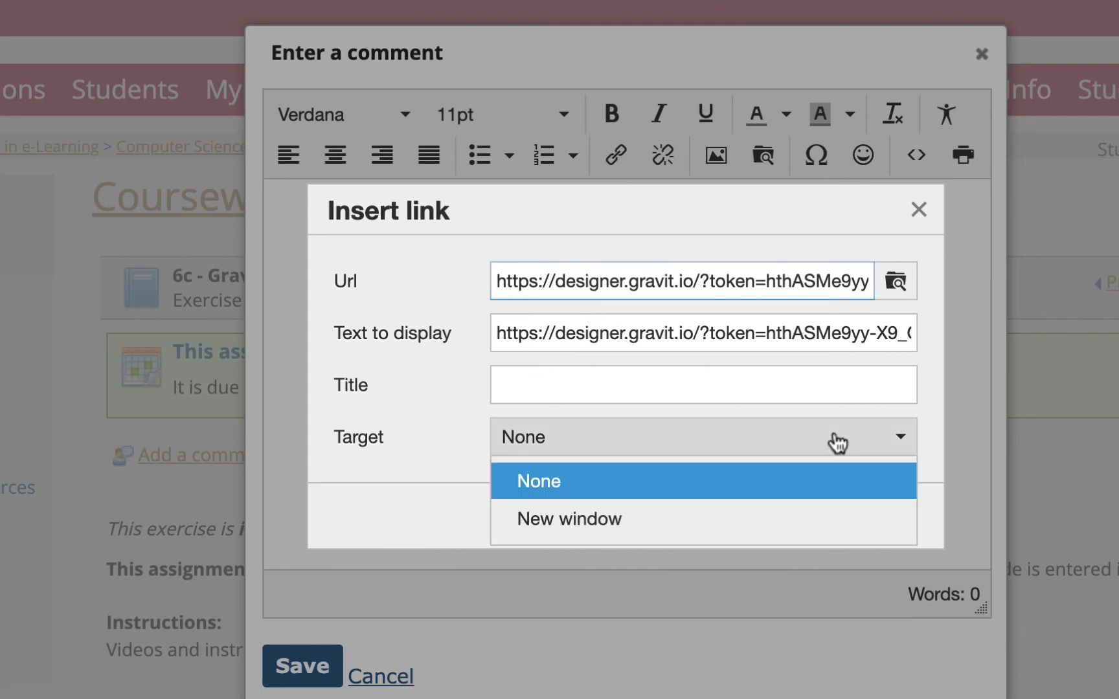
click(613, 518)
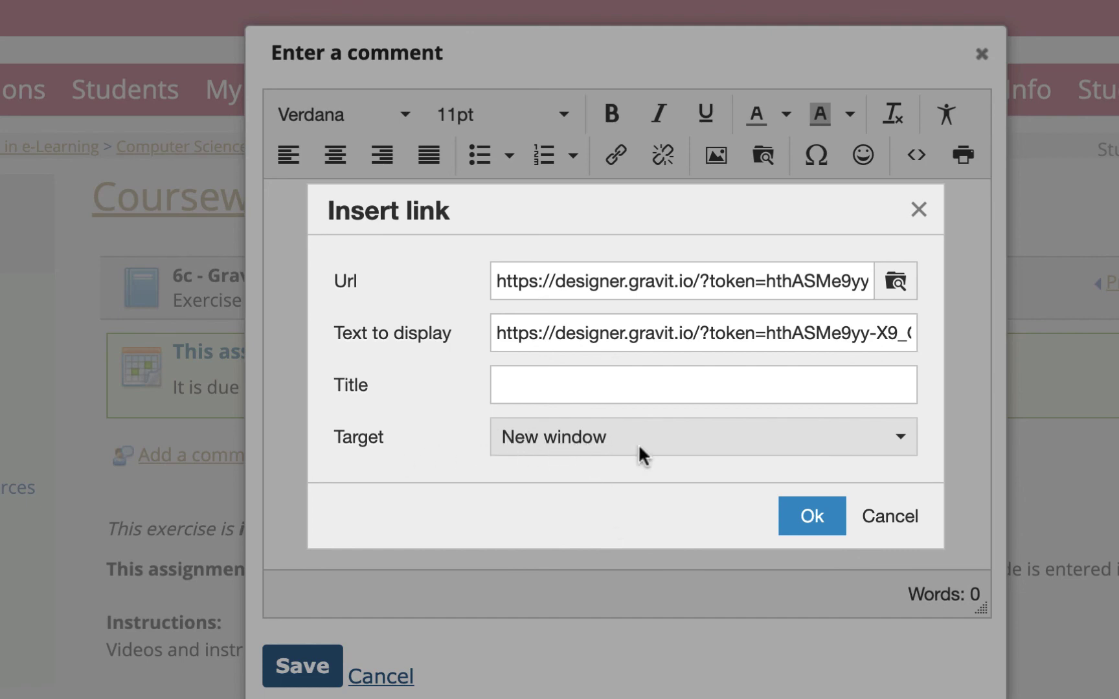
click(812, 517)
click(304, 673)
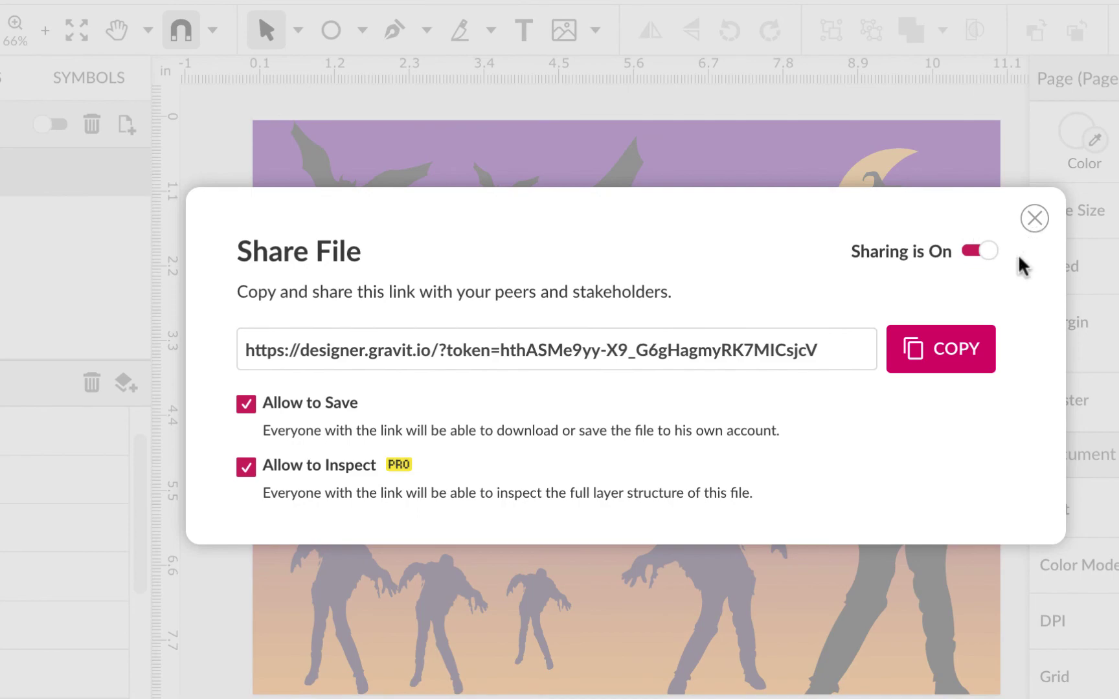
Step: Switch back to Gravit Designer, dismiss the share settings, and export the bat witch artwork as a PDF document at 150 dpi
click(1034, 219)
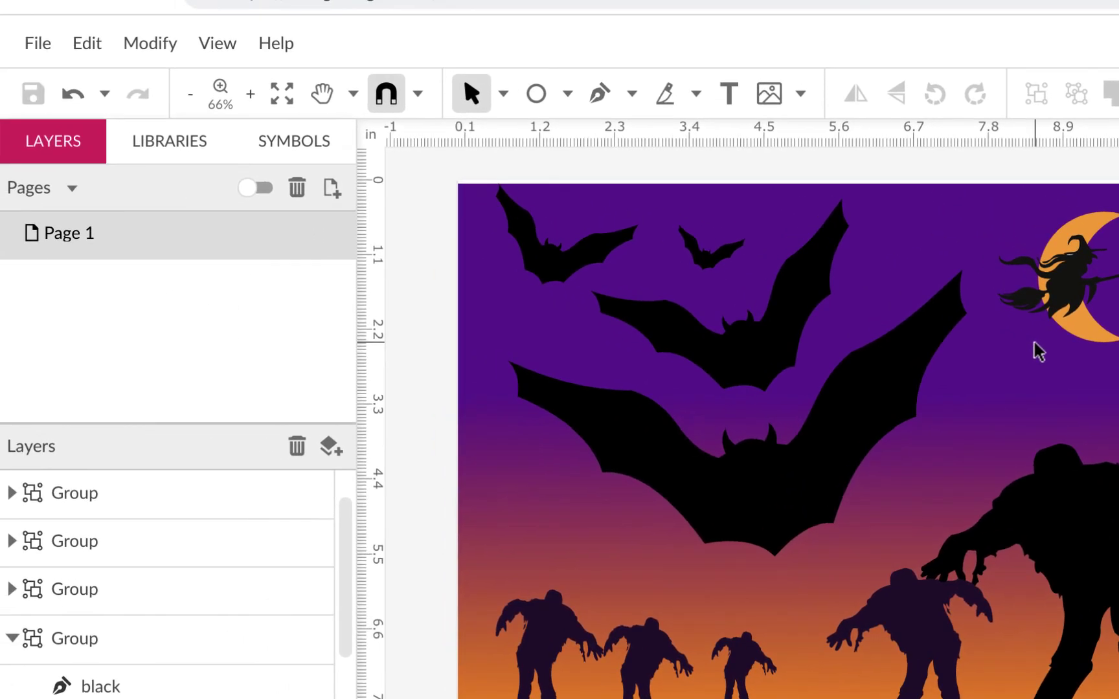
click(40, 43)
mouse_move(119, 560)
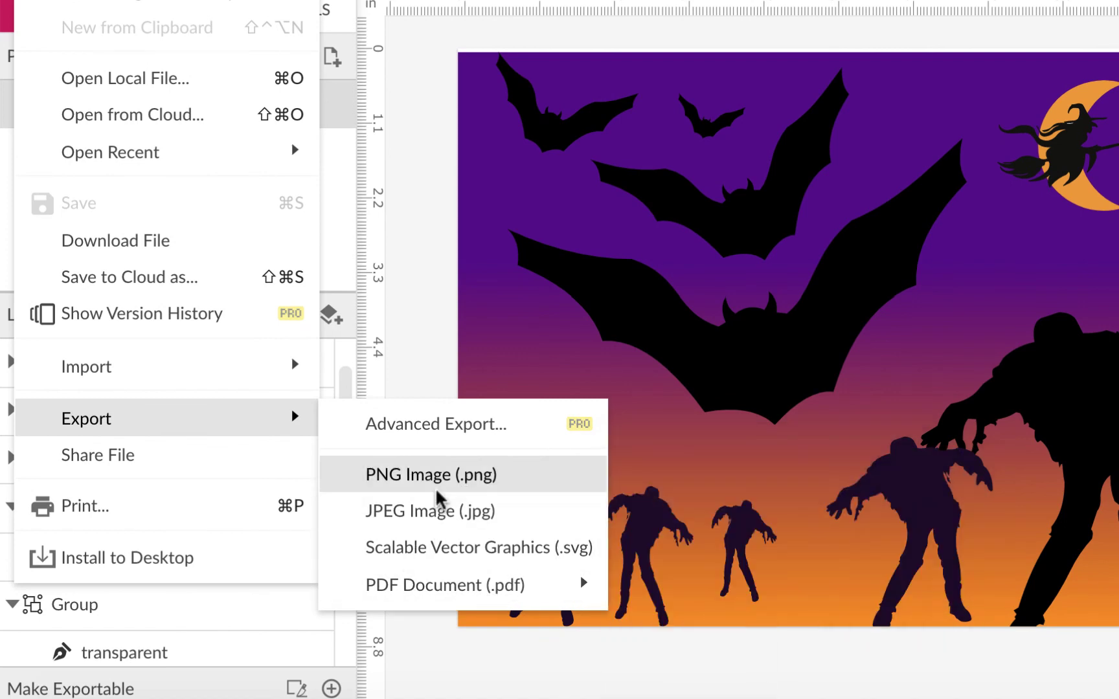
mouse_move(492, 586)
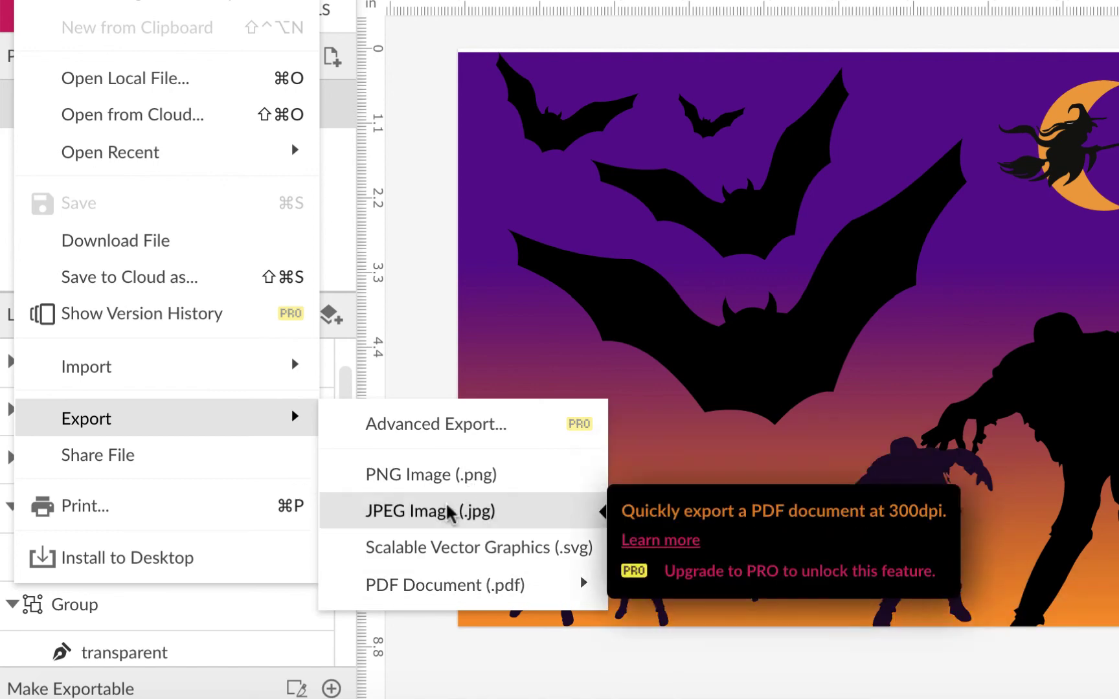
mouse_move(419, 584)
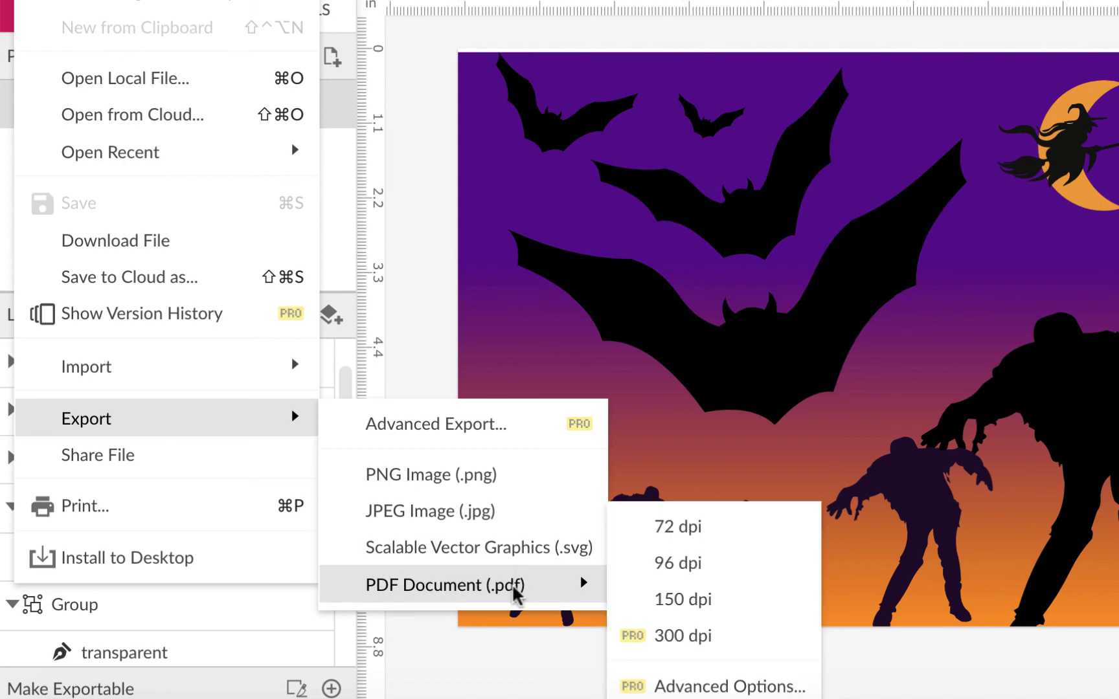
click(689, 602)
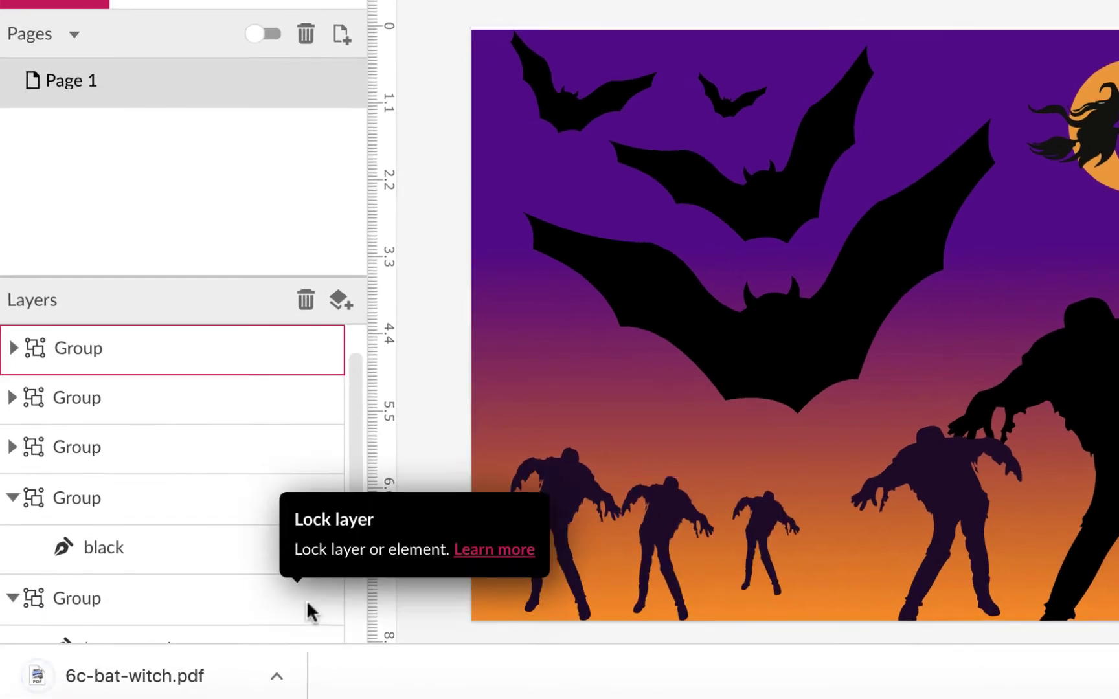